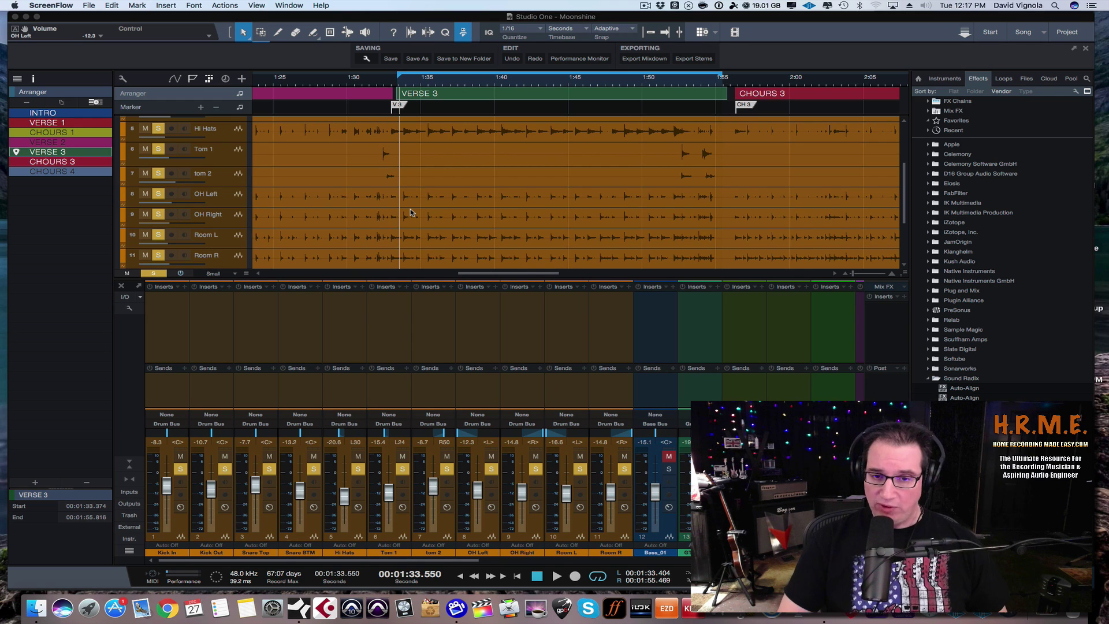
Play back the soloed drum tracks from the start of Verse 3 to hear them without alignment
click(403, 81)
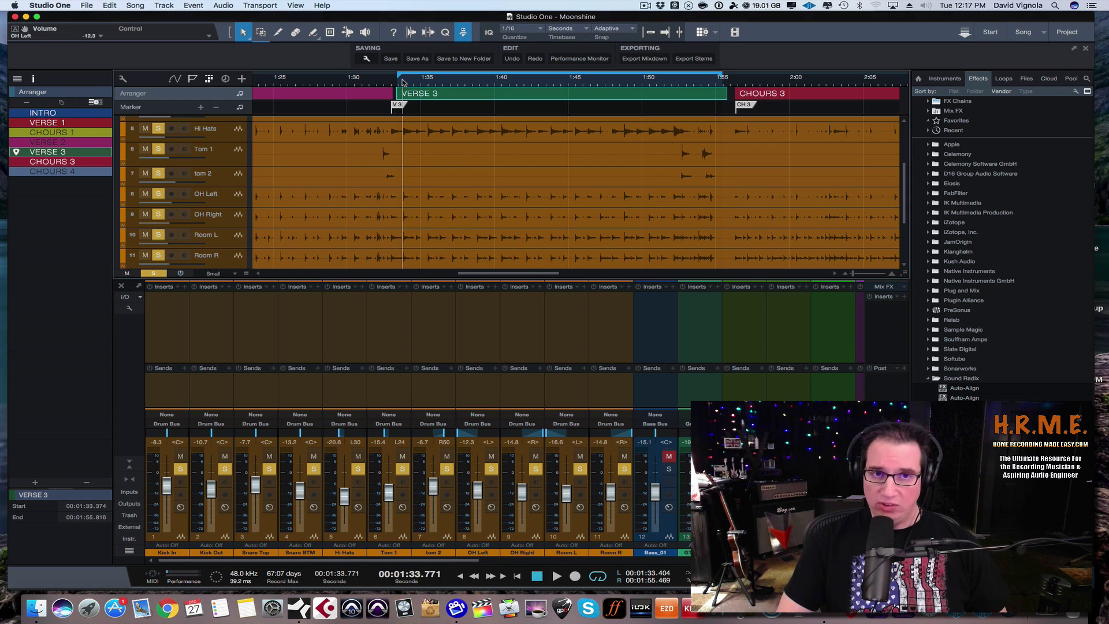
key(space)
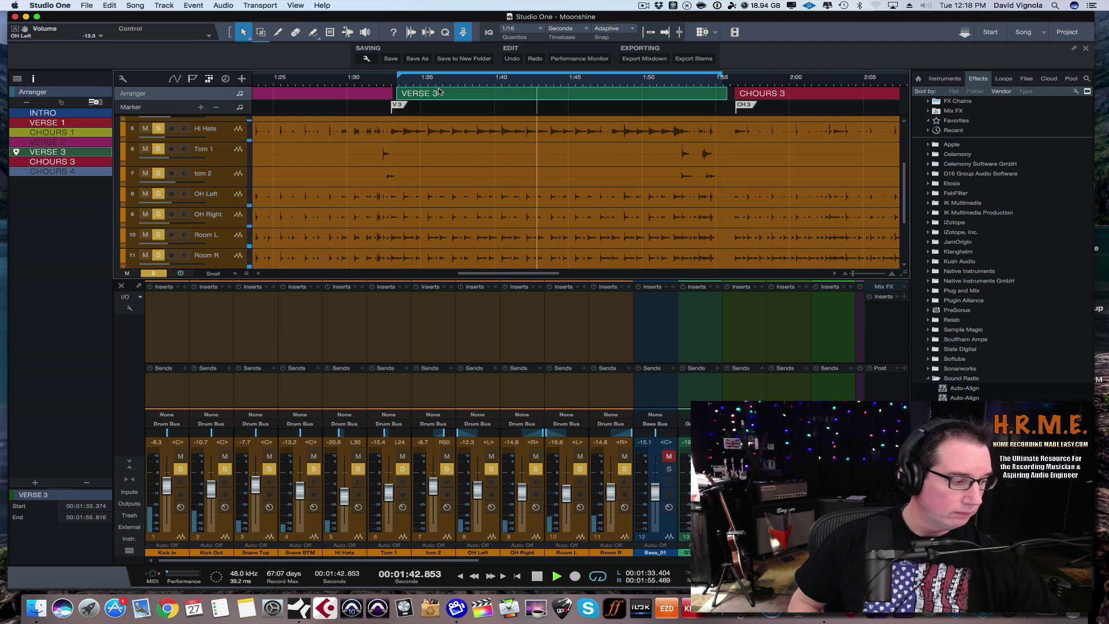
key(space)
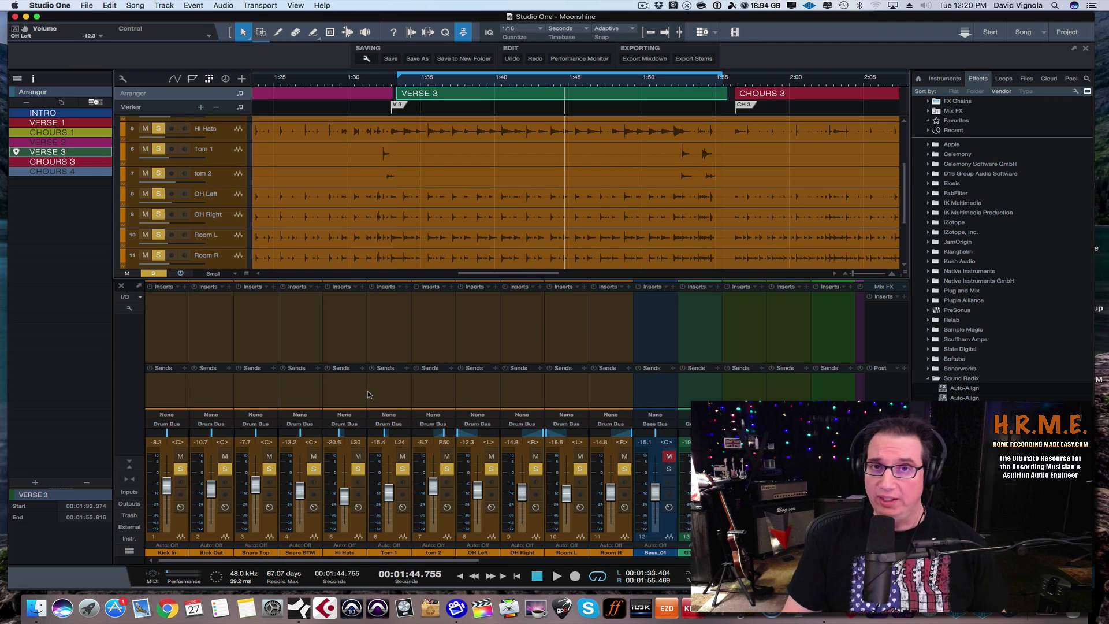
Step through the drum channels from Kick In to Room R to review the microphones in the kit
click(177, 529)
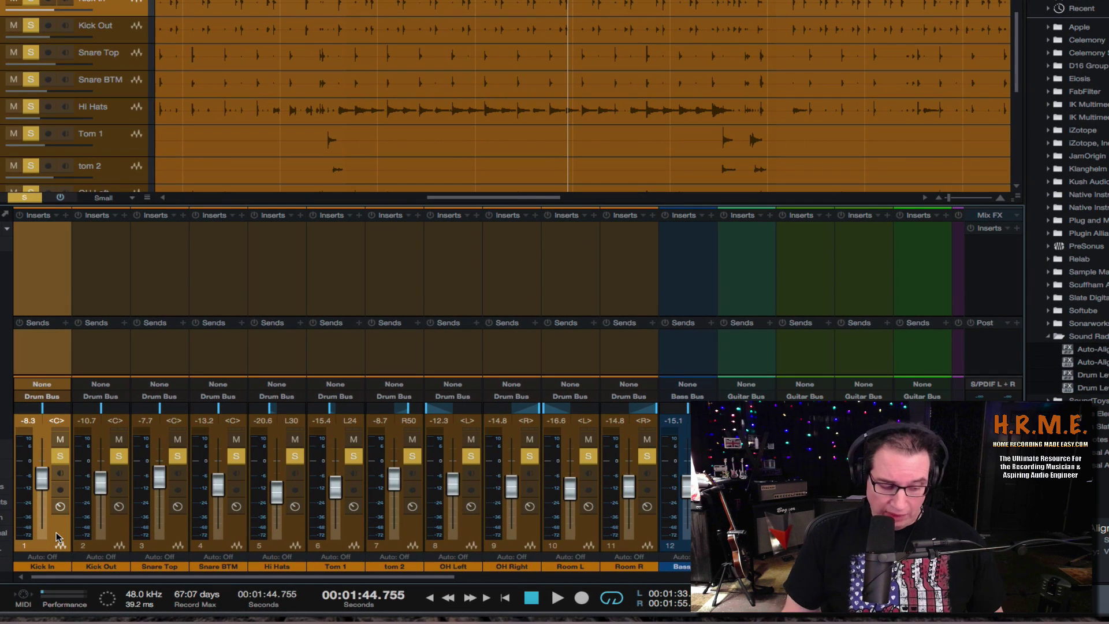
key(Down)
key(Down)
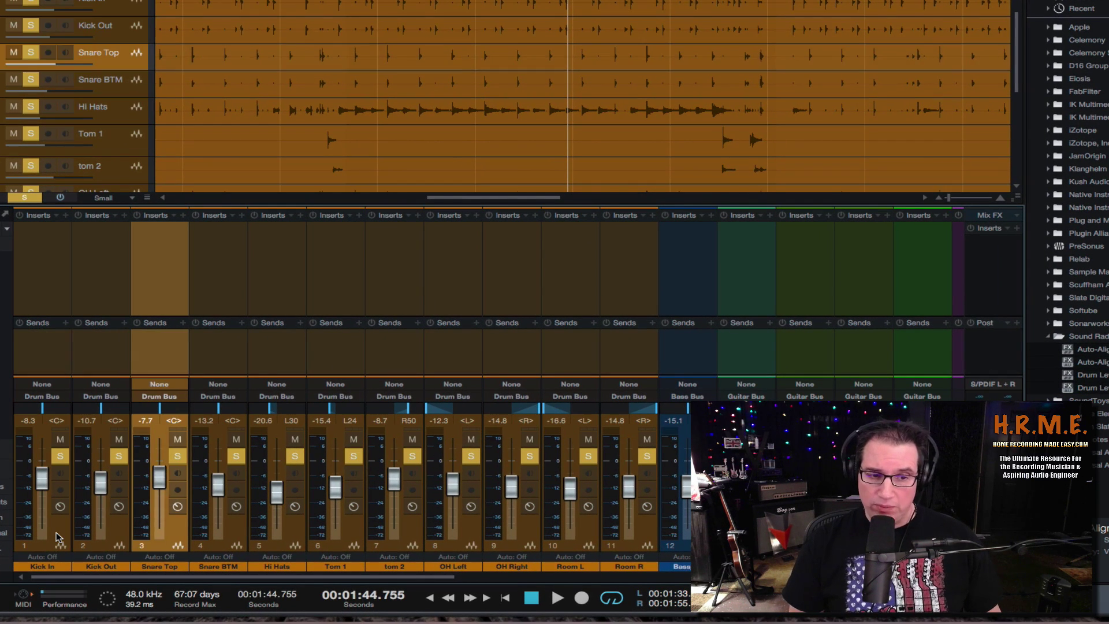
key(Down)
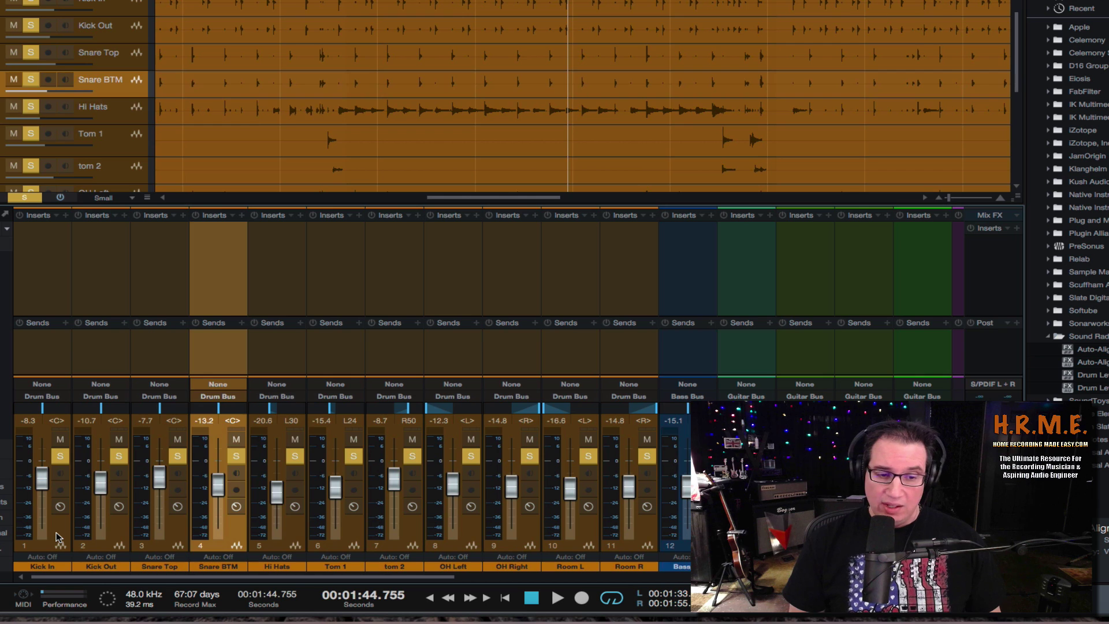
key(Down)
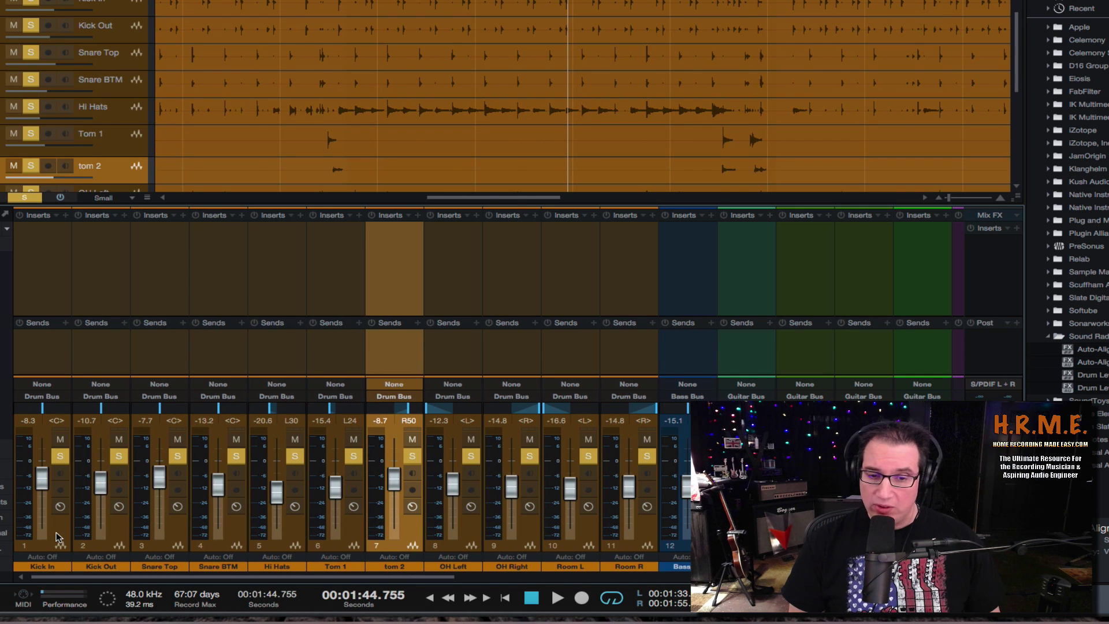
key(Down)
key(Down)
key(Down)
key(Down)
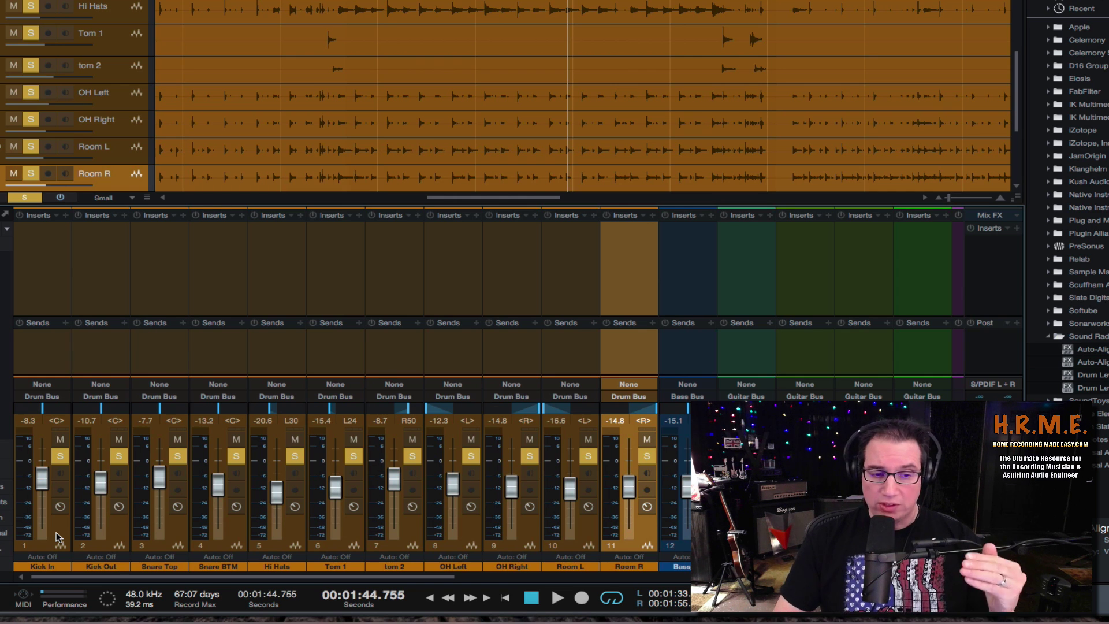
Insert Auto-Align on the Snare Top channel and raise its input and side-chain noise floors to about -45 dB
click(173, 536)
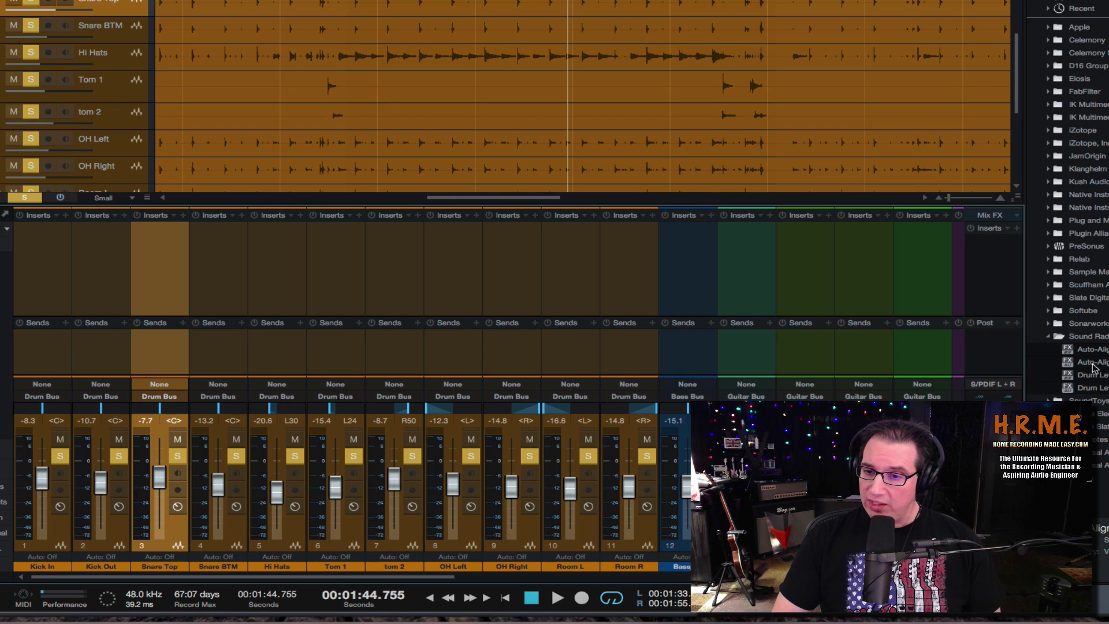
drag(1095, 354, 167, 242)
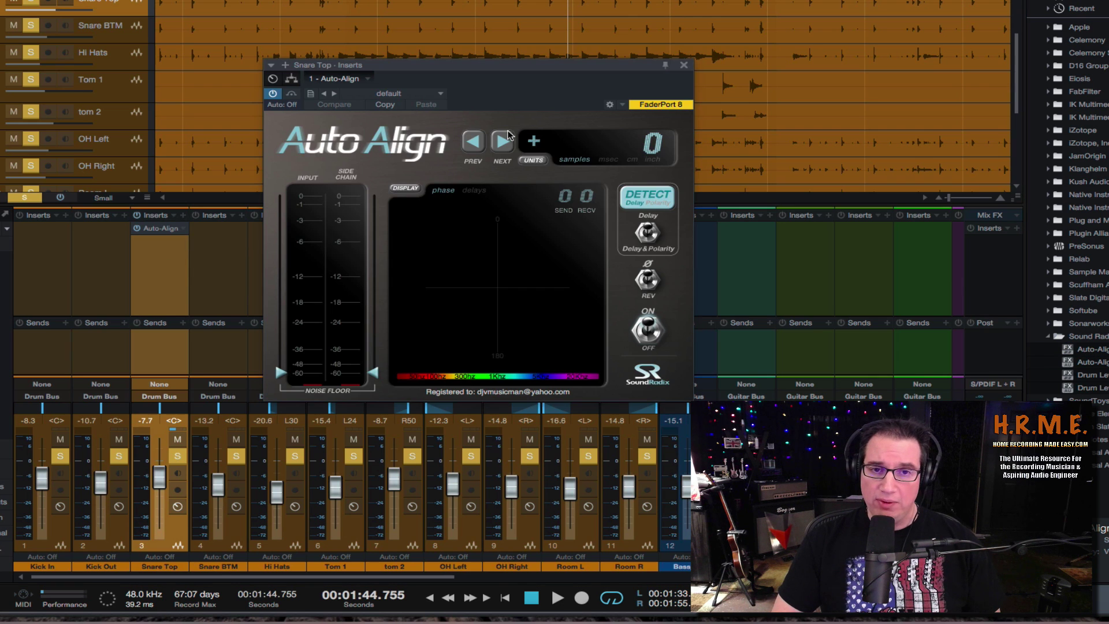
drag(509, 75, 538, 24)
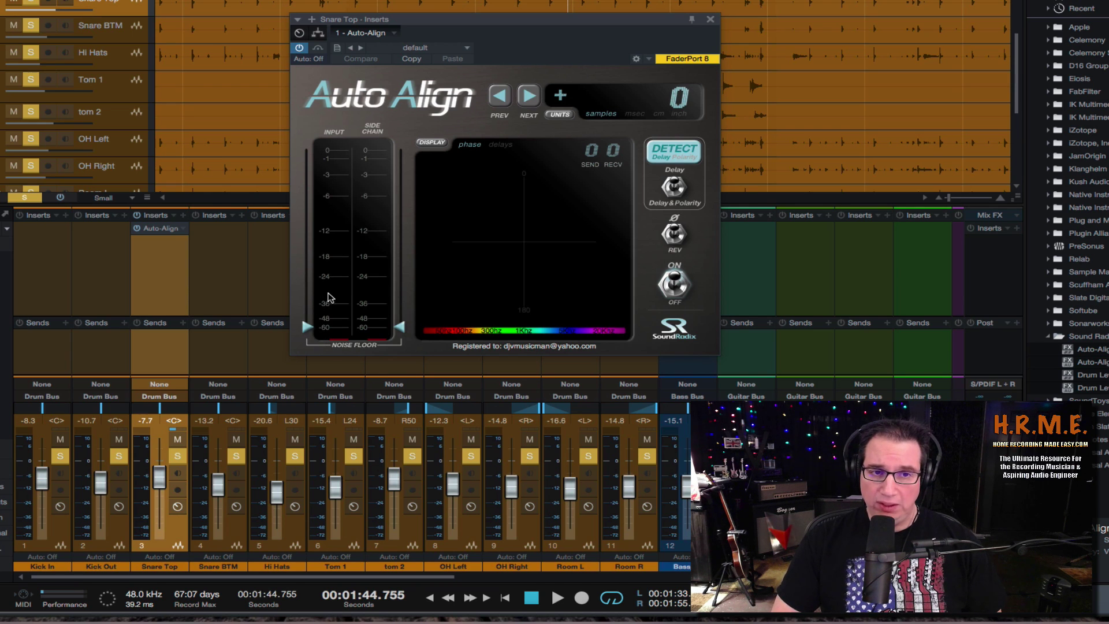
mouse_move(399, 329)
mouse_down()
mouse_move(400, 292)
mouse_move(400, 315)
mouse_up()
mouse_move(300, 326)
mouse_down()
mouse_move(301, 301)
mouse_move(302, 313)
mouse_up()
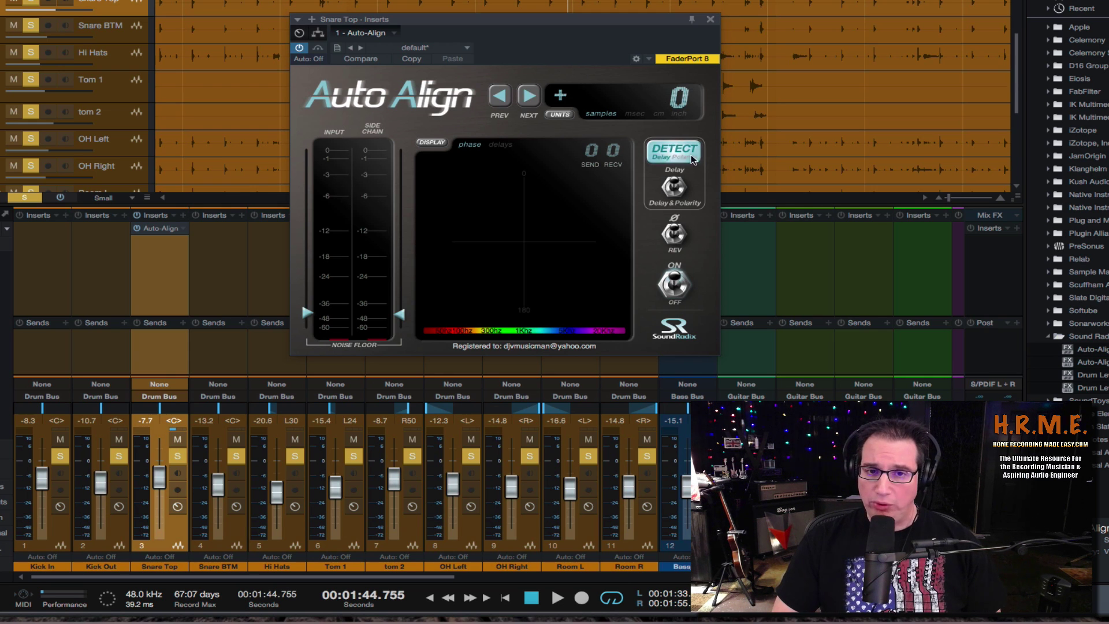
Set the Snare Top Auto-Align detection mode to Delay & Polarity
click(666, 157)
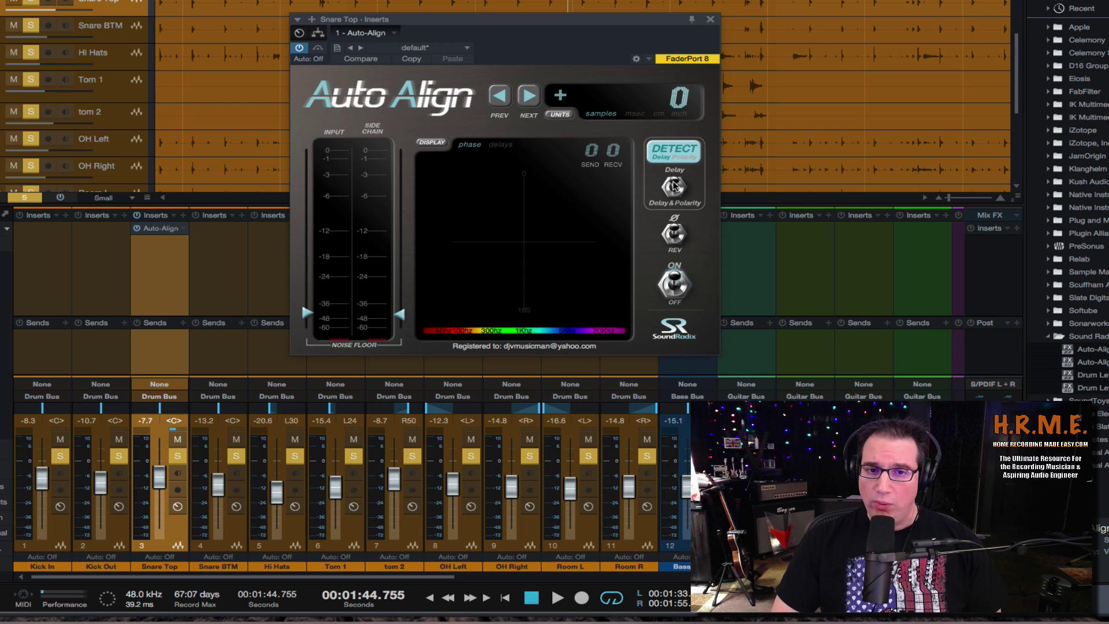
click(671, 198)
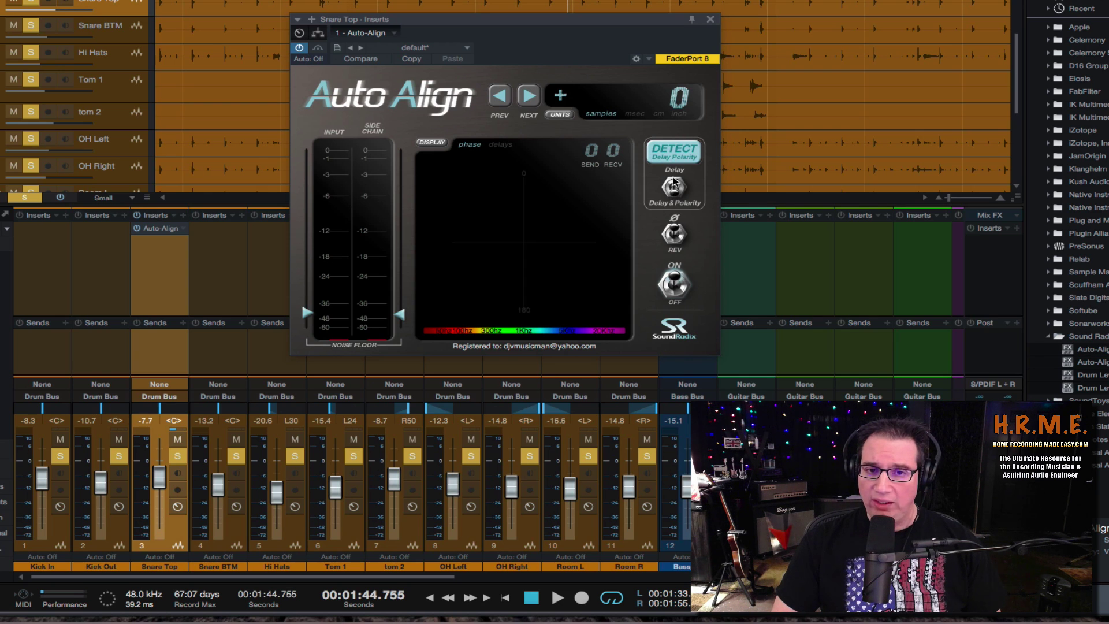
click(673, 184)
click(674, 195)
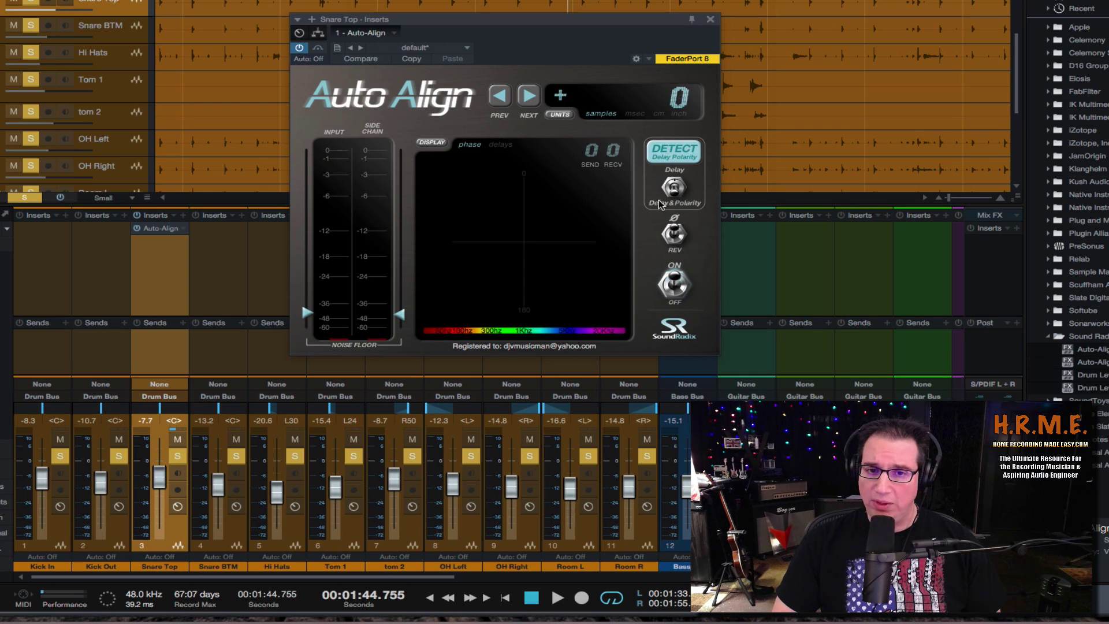
Try the Auto-Align on/off and polarity reverse switches, returning each to its original position
click(674, 290)
click(675, 277)
click(674, 297)
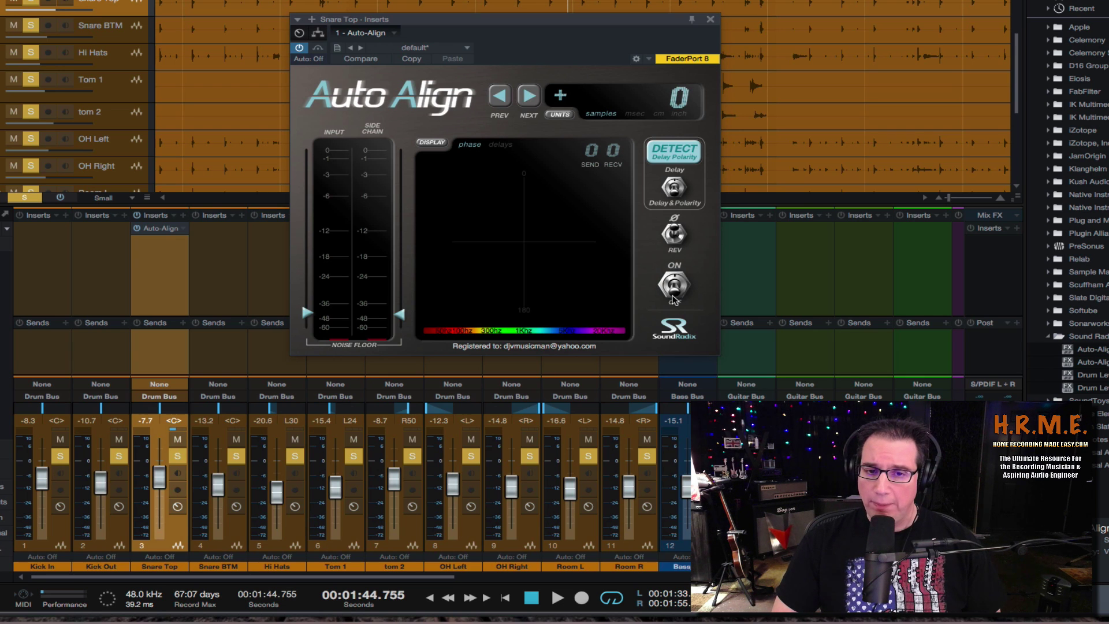
click(674, 281)
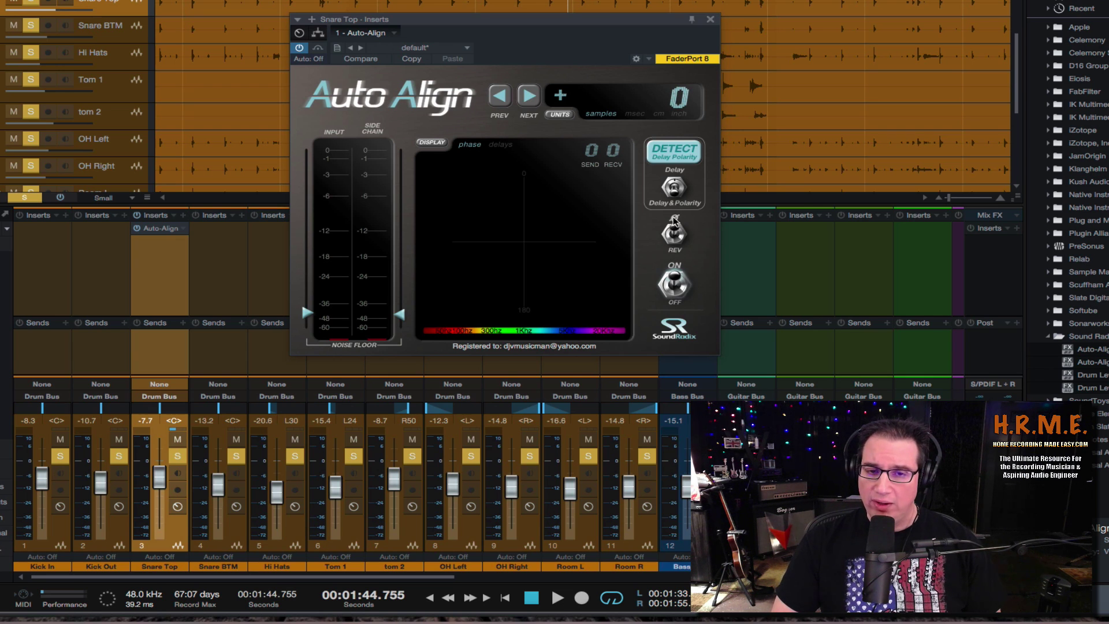
click(676, 238)
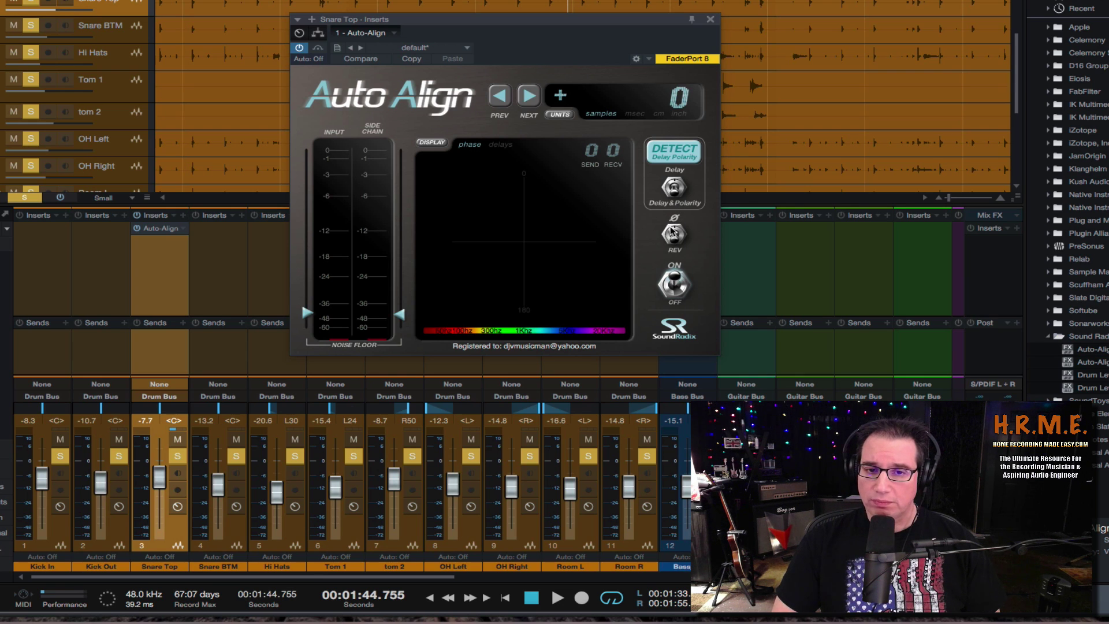
click(671, 232)
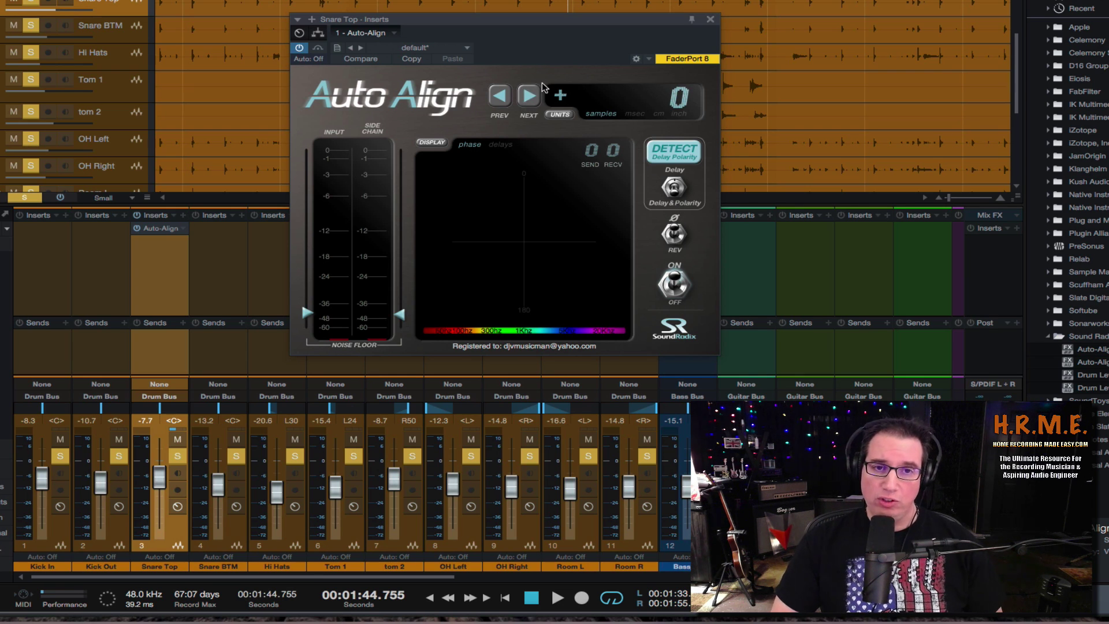
Set the Snare Top Auto-Align to send 1, raise its input noise floor to about -28 dB during playback, and close it
drag(511, 24, 508, 15)
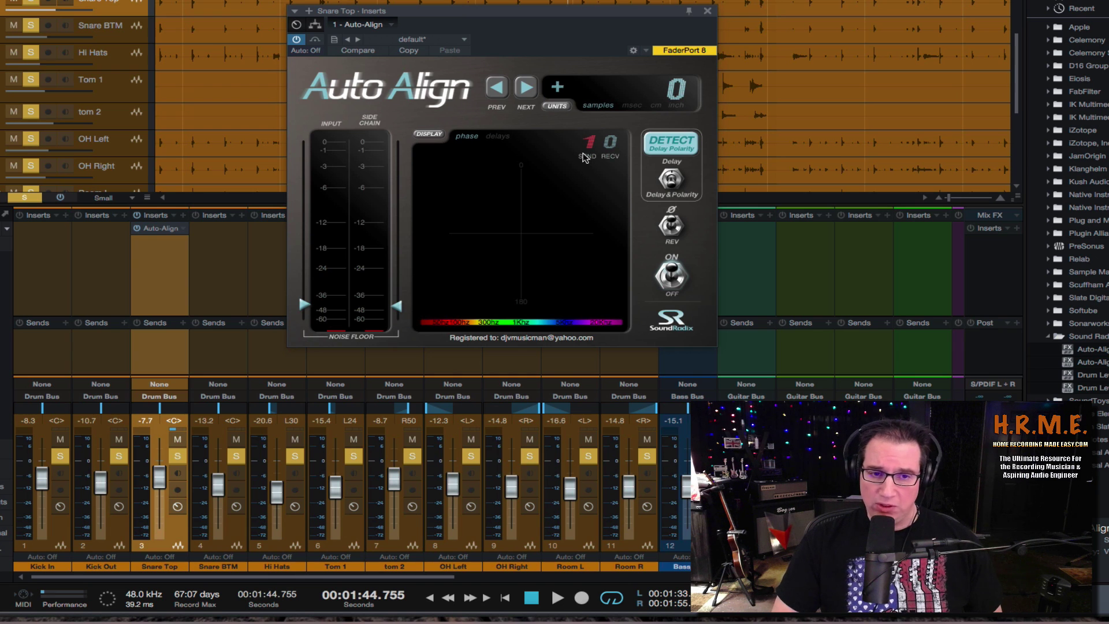
key(space)
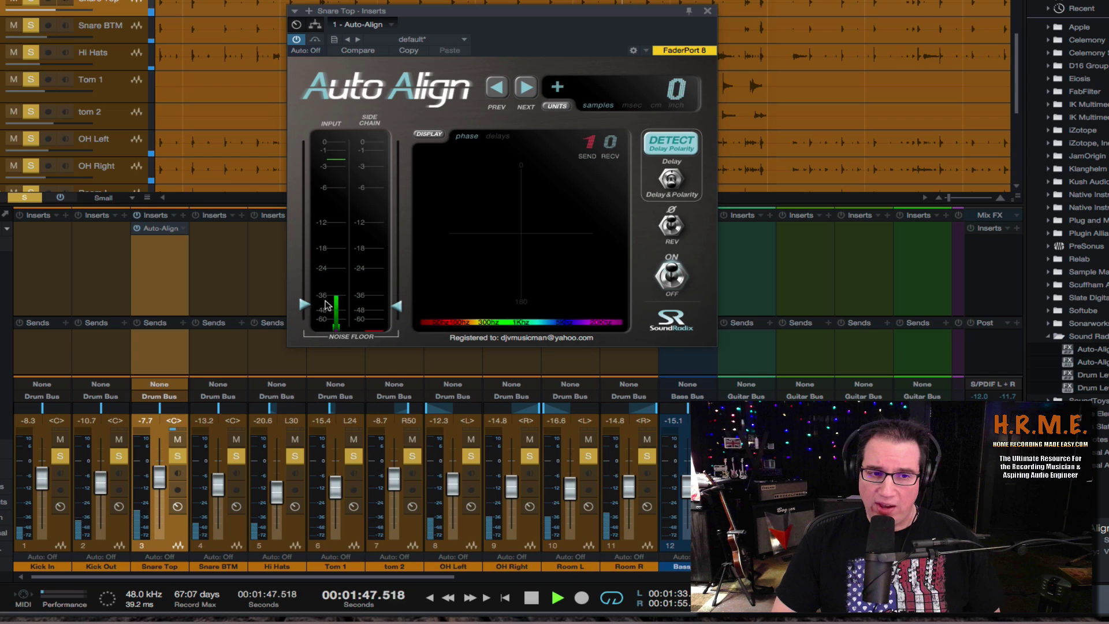
drag(304, 309, 306, 281)
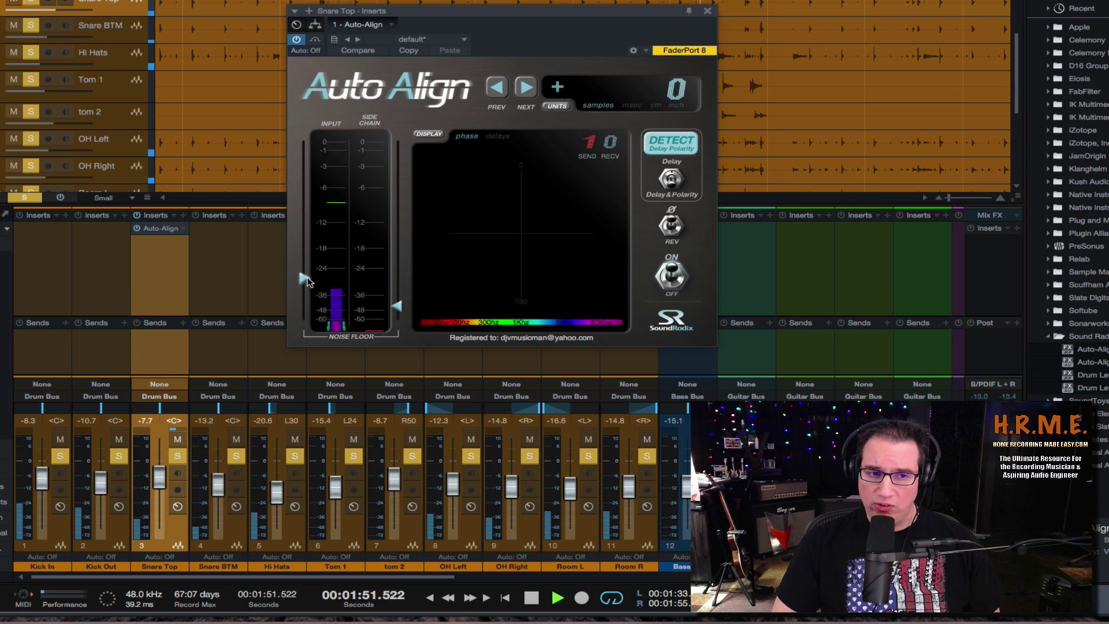
drag(307, 283, 307, 275)
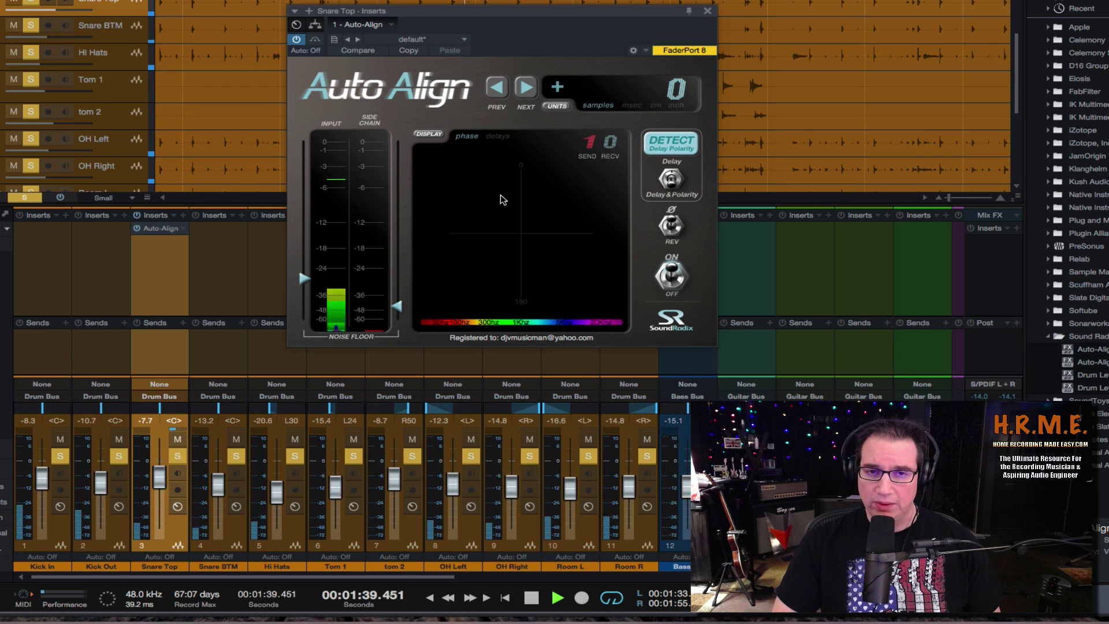
key(space)
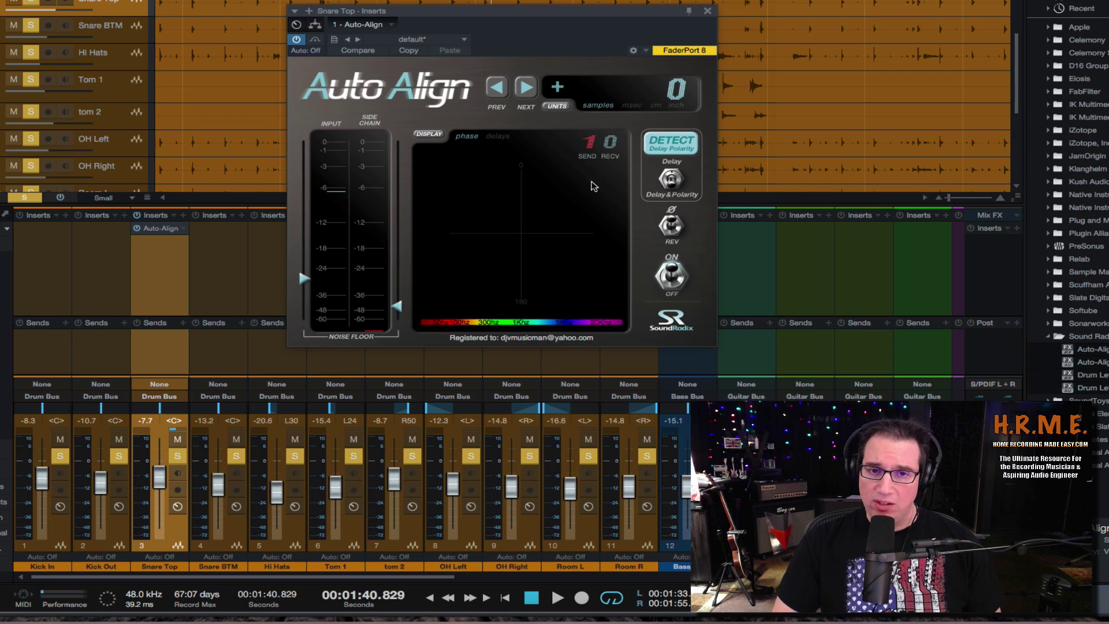
click(707, 11)
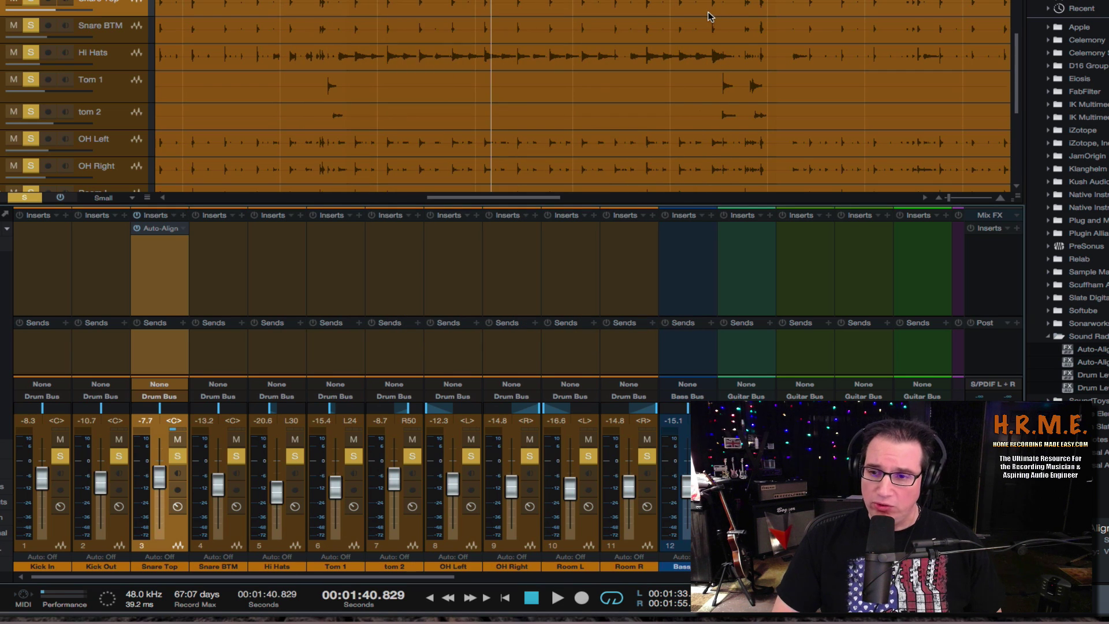
Insert Auto-Align on the Snare BTM channel and configure it to receive 1 with Delay & Polarity detection
click(1086, 350)
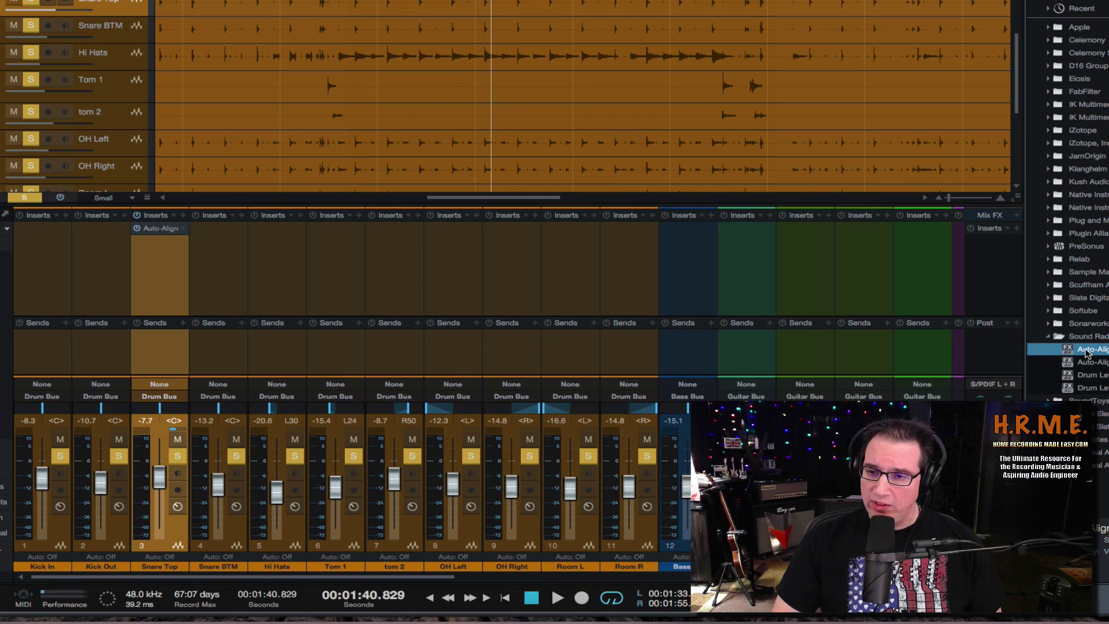
drag(1086, 353, 212, 244)
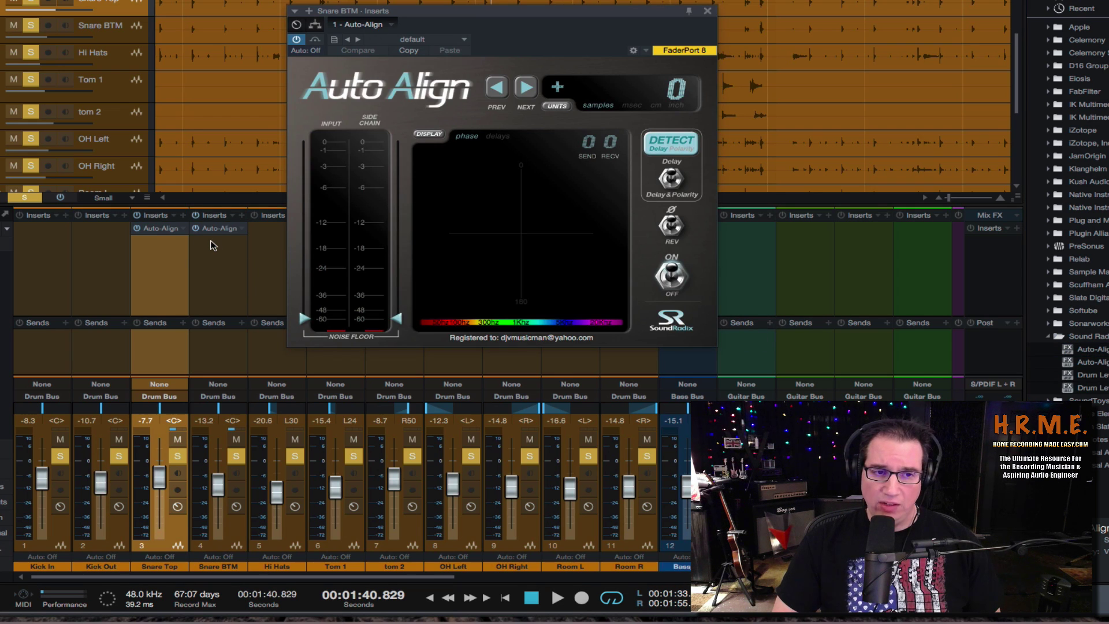
drag(493, 14, 493, 37)
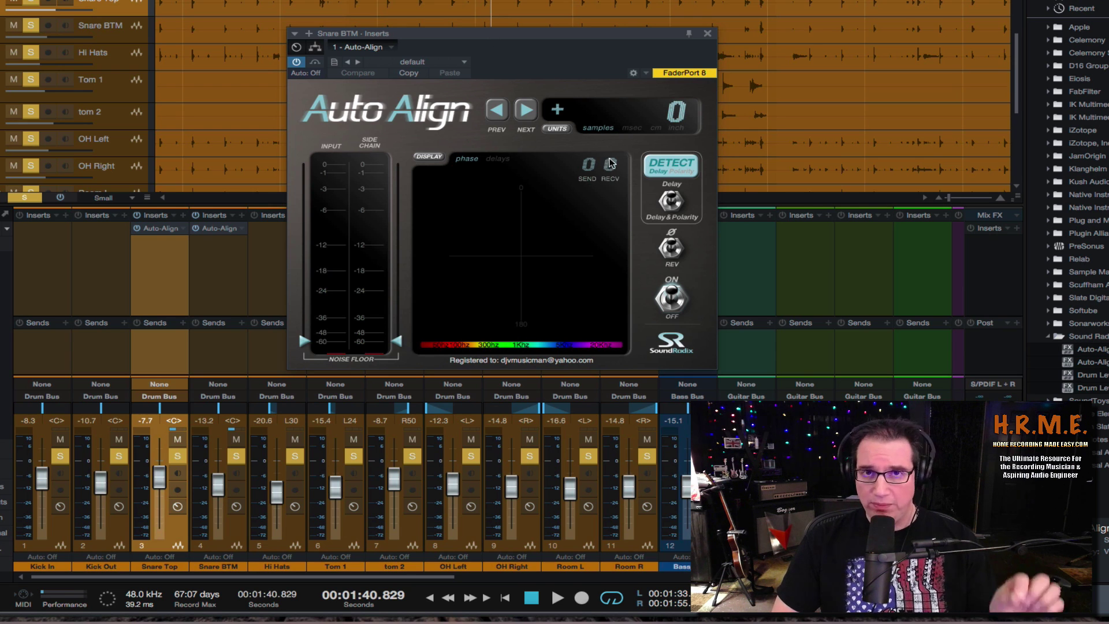
click(610, 168)
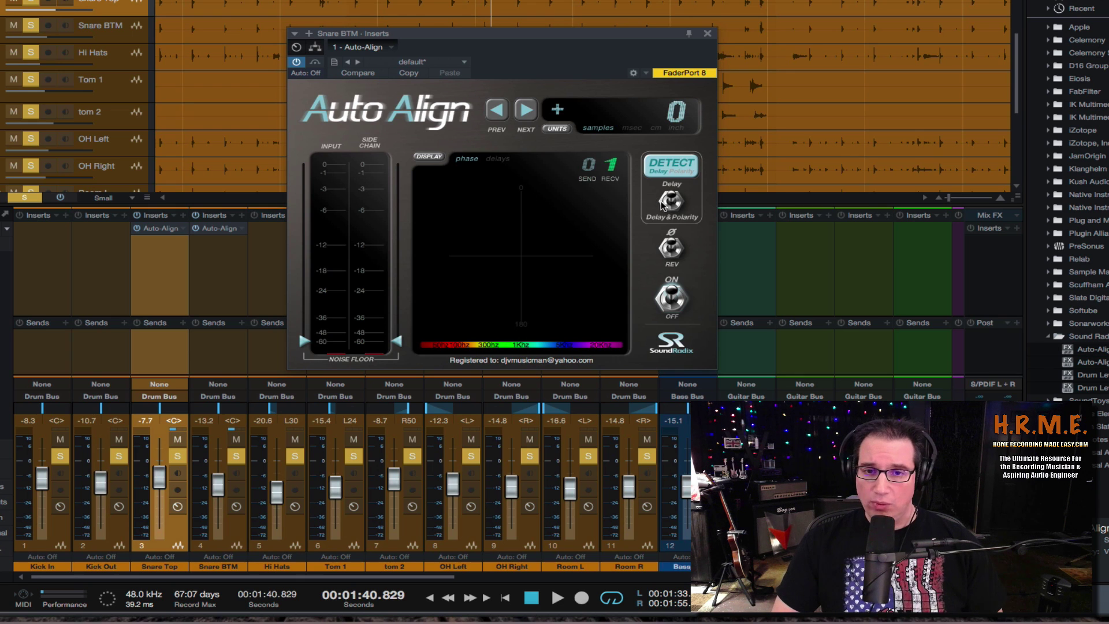
click(674, 209)
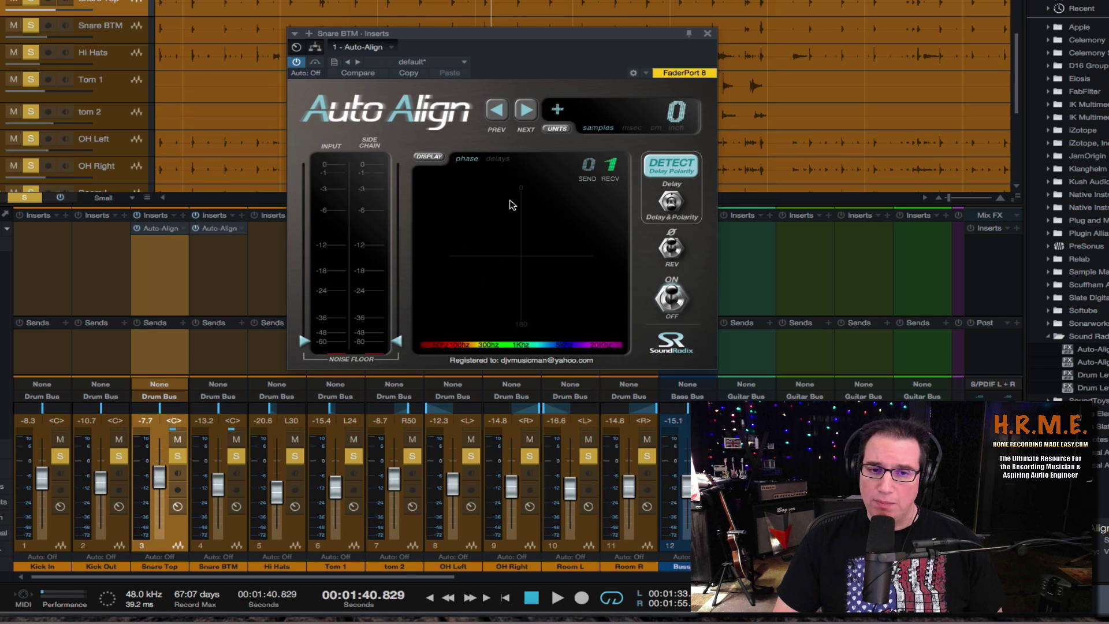
During playback, raise the Snare BTM Auto-Align input noise floor to about -32 dB and its side-chain noise floor to about -30 dB
key(space)
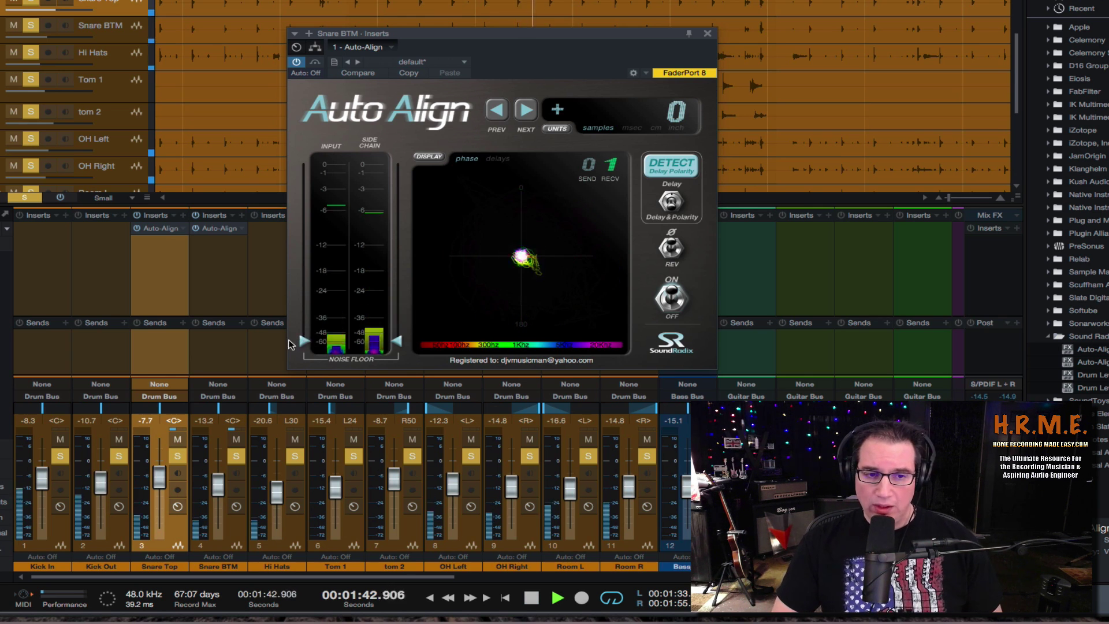
drag(304, 341, 305, 315)
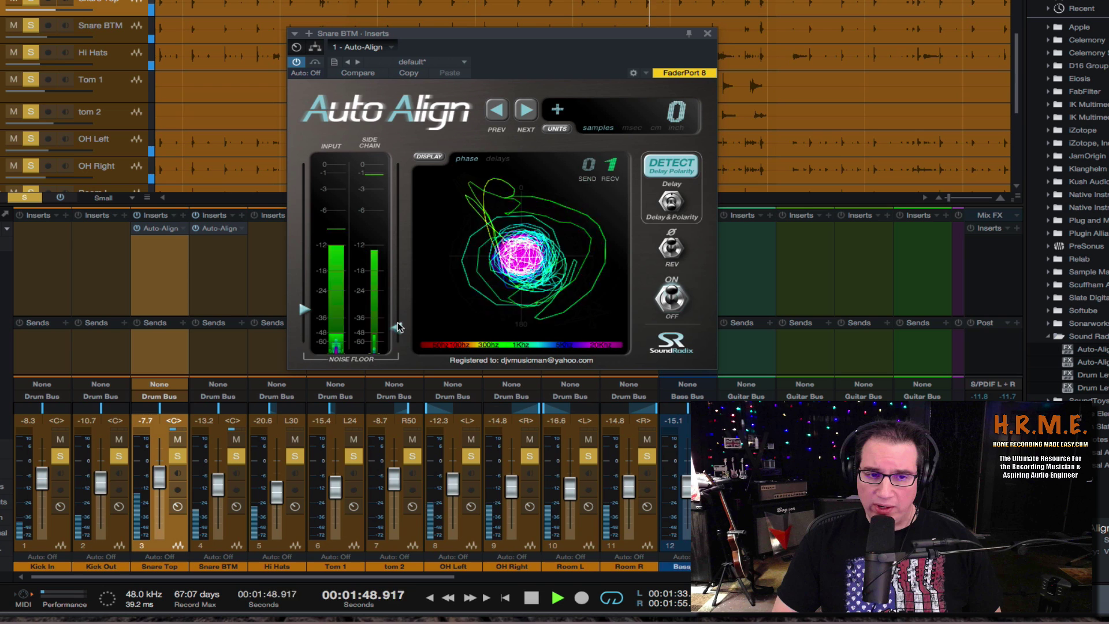
drag(398, 327, 398, 309)
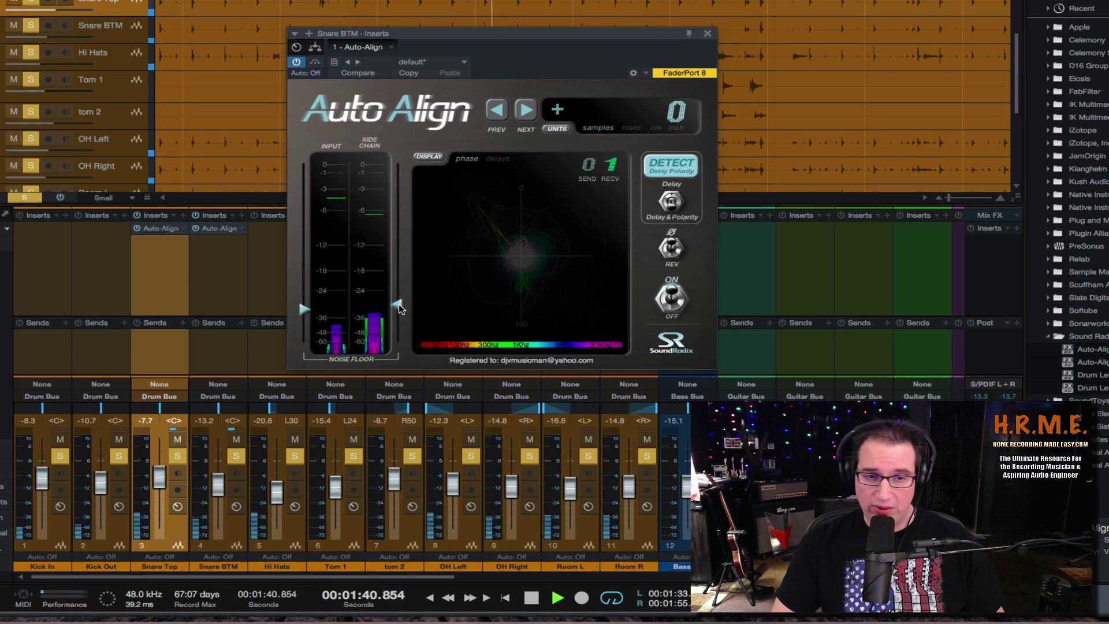
drag(399, 309, 396, 337)
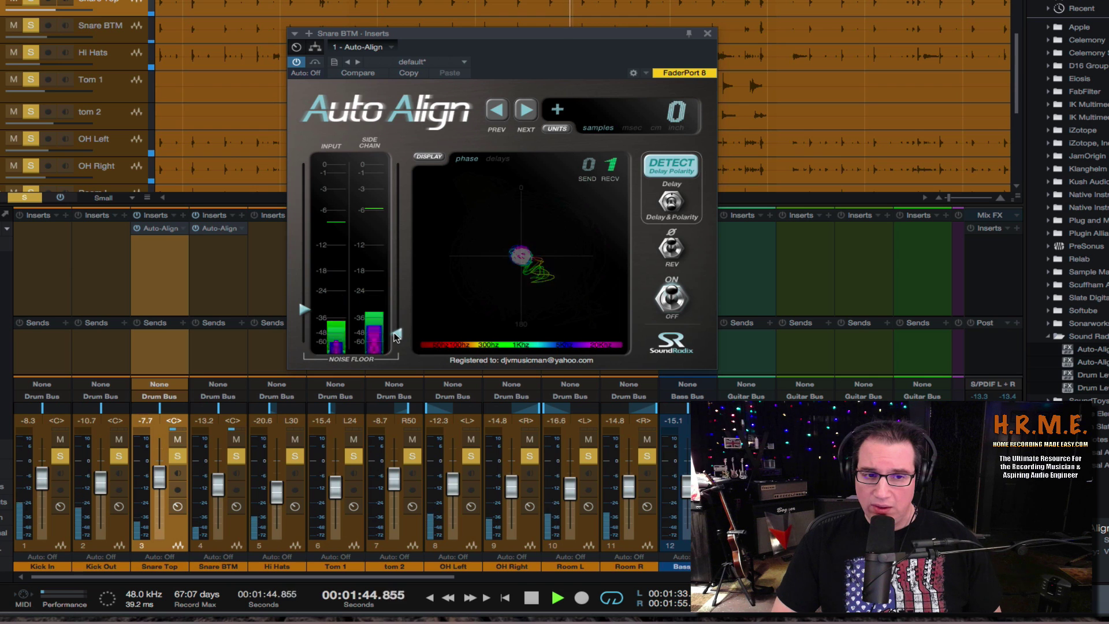
drag(396, 327, 397, 311)
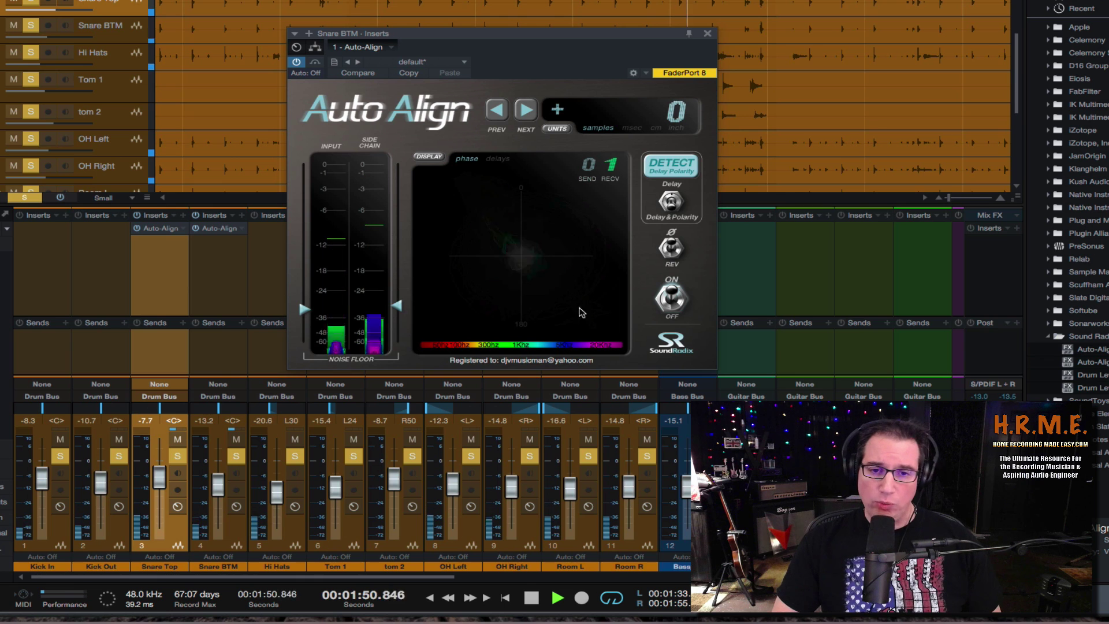
Detect the Snare BTM delay and polarity relative to send 1 during playback, and stop once detection finishes
click(670, 172)
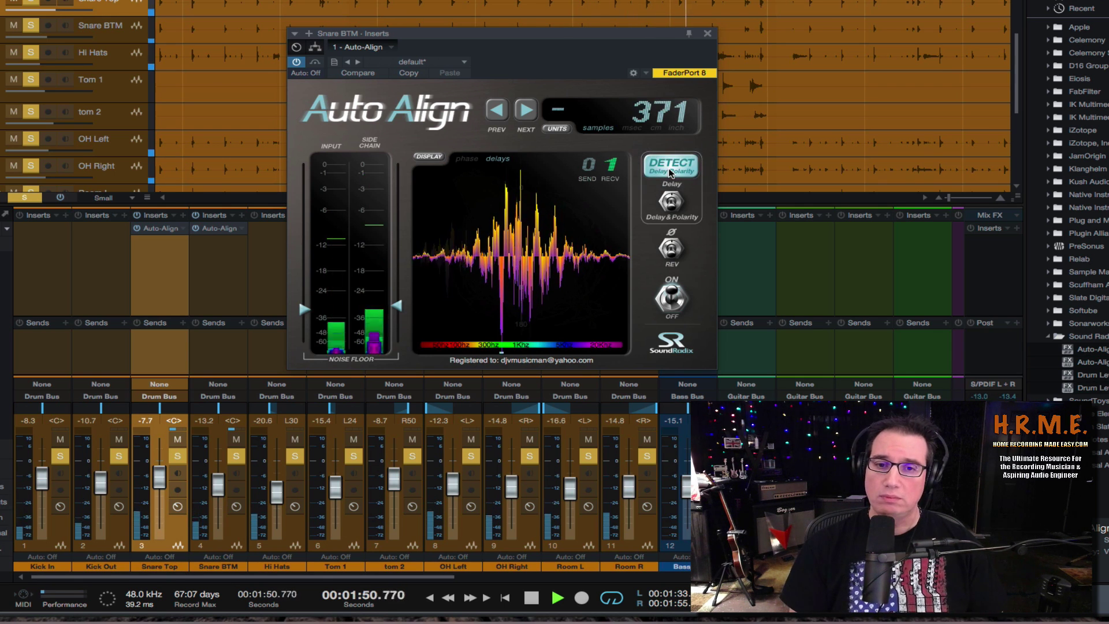
key(space)
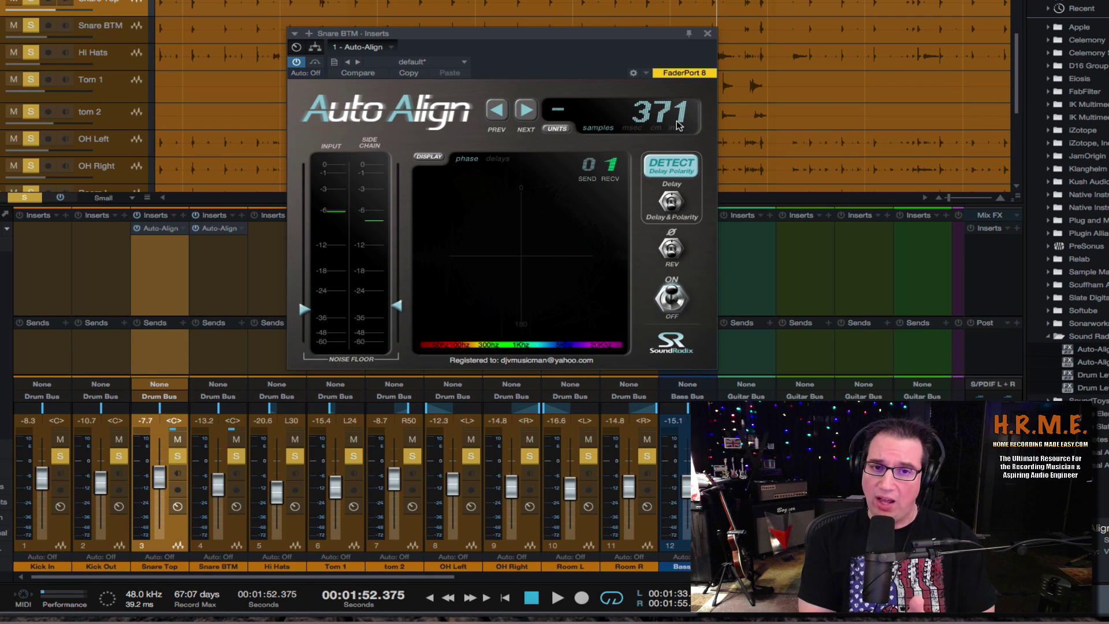
Raise the Snare BTM fader to -8.7 dB while comparing Auto-Align on and off during playback, leaving it switched on
key(space)
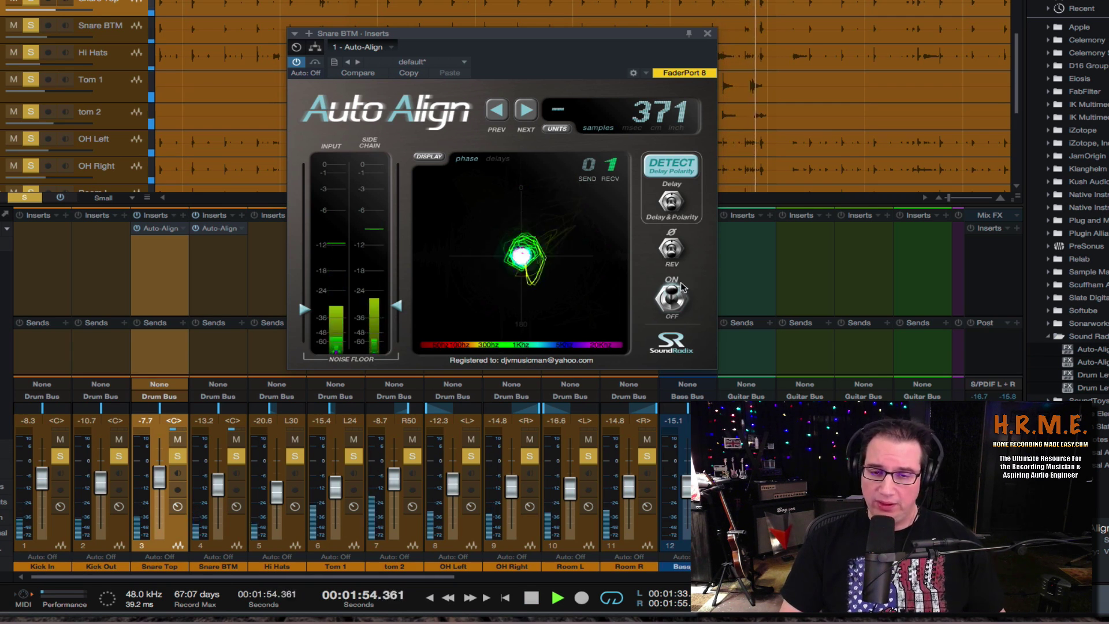
scroll(216, 462, up, 3)
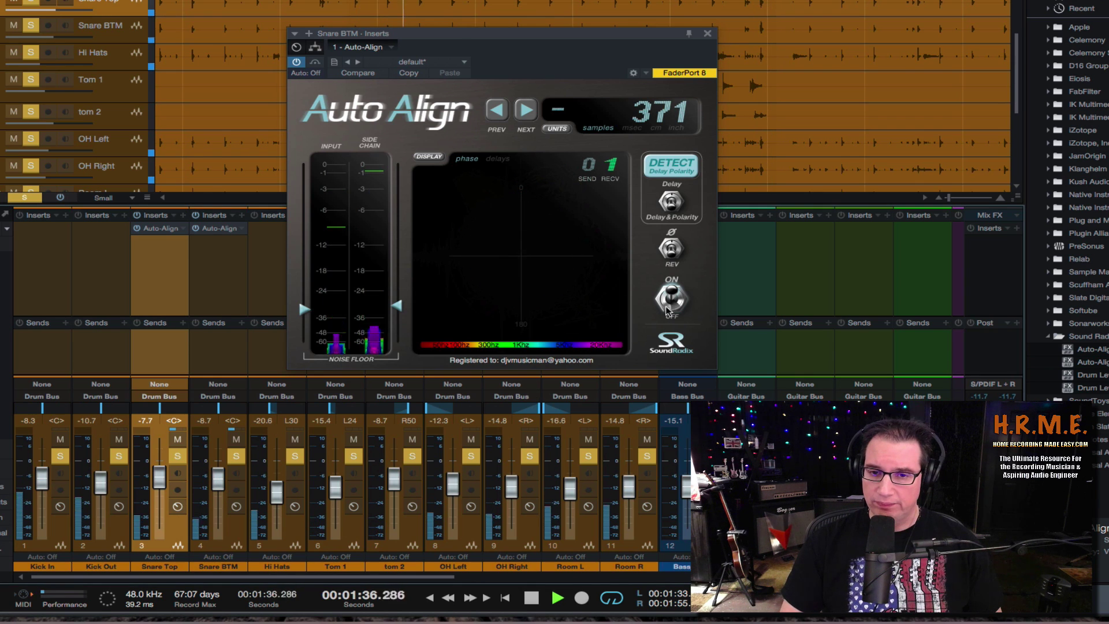
key(space)
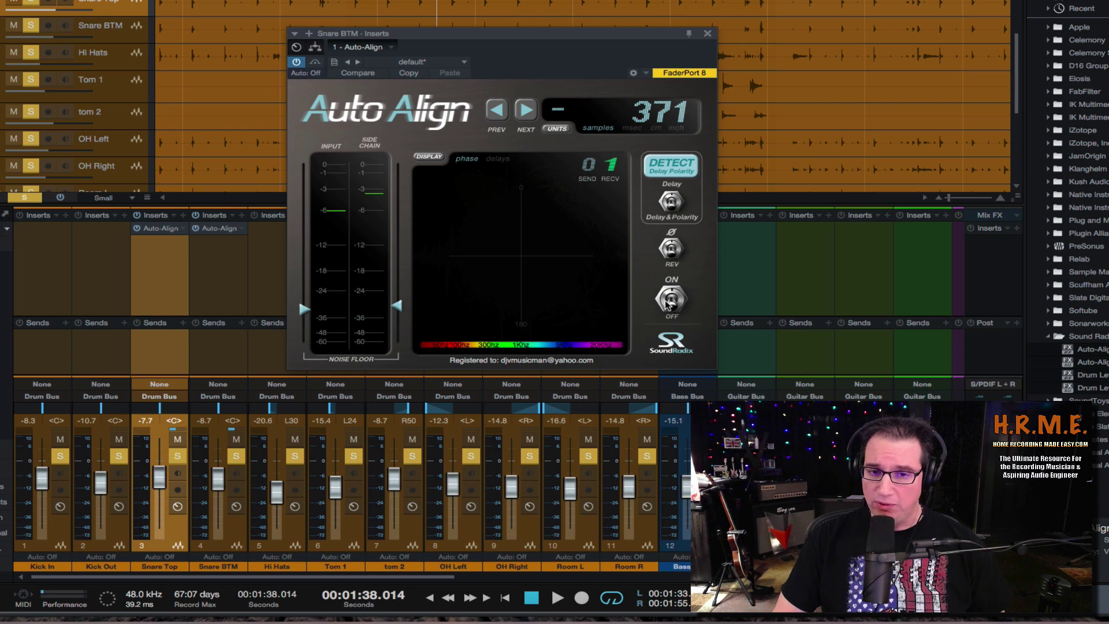
click(670, 299)
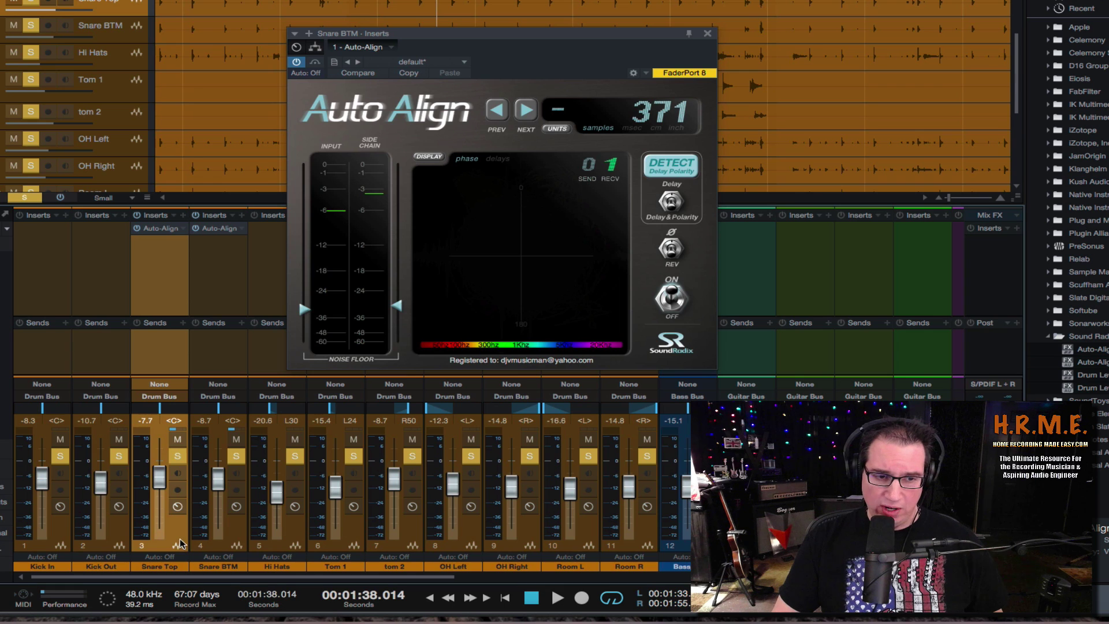
Raise the Snare Top and Snare BTM faders together to -2.1 and -3.1 dB, audition the aligned snares, and close the Snare BTM Auto-Align
click(218, 539)
drag(218, 484, 222, 473)
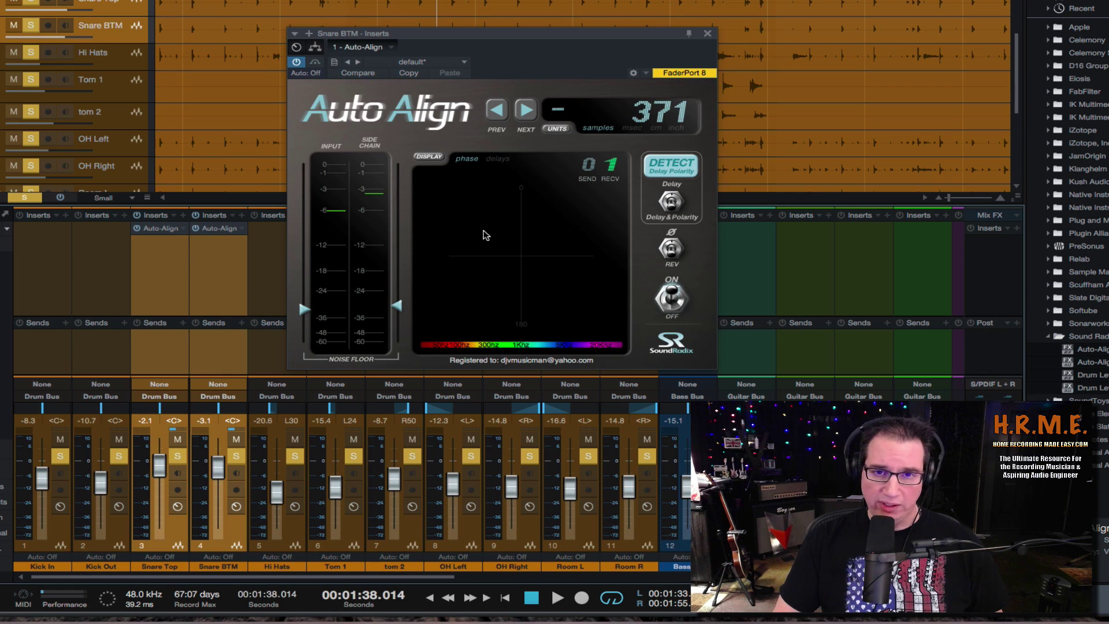
key(space)
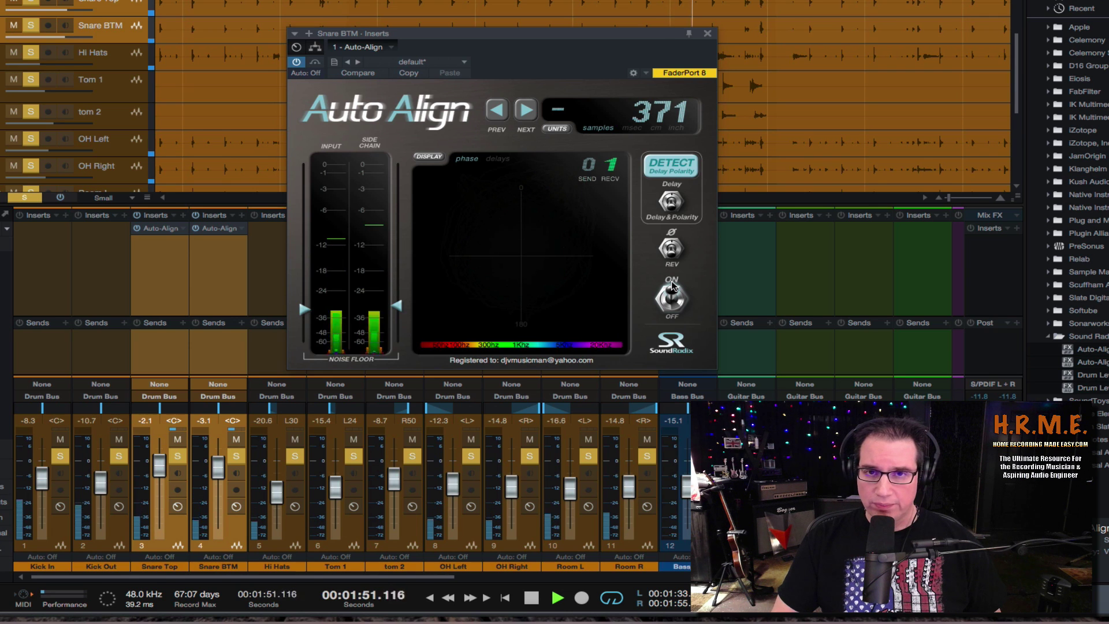
key(space)
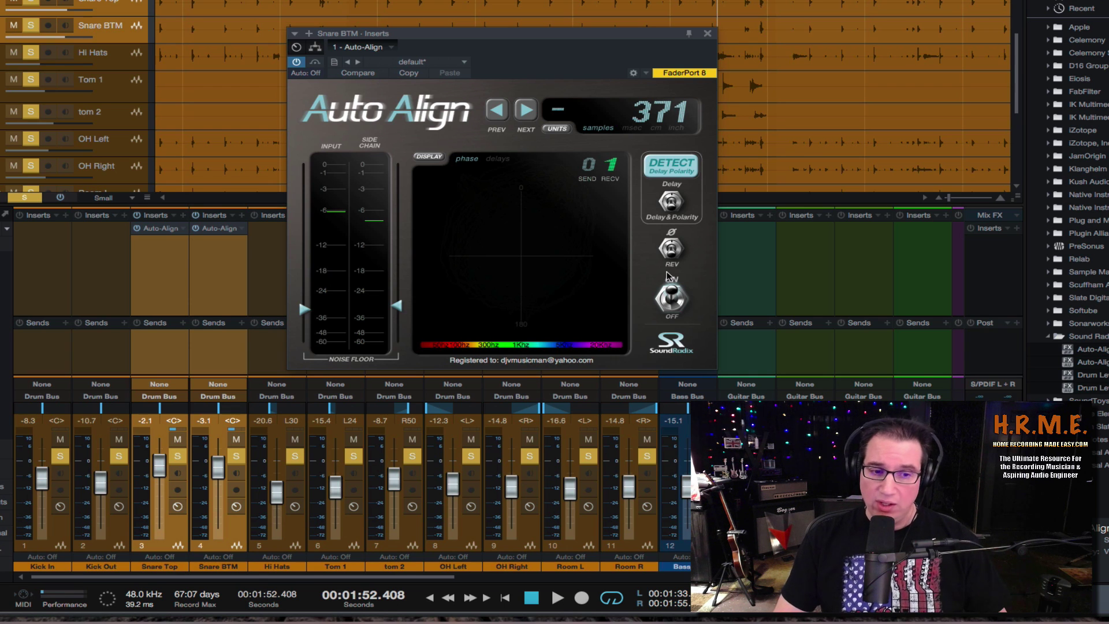
click(708, 35)
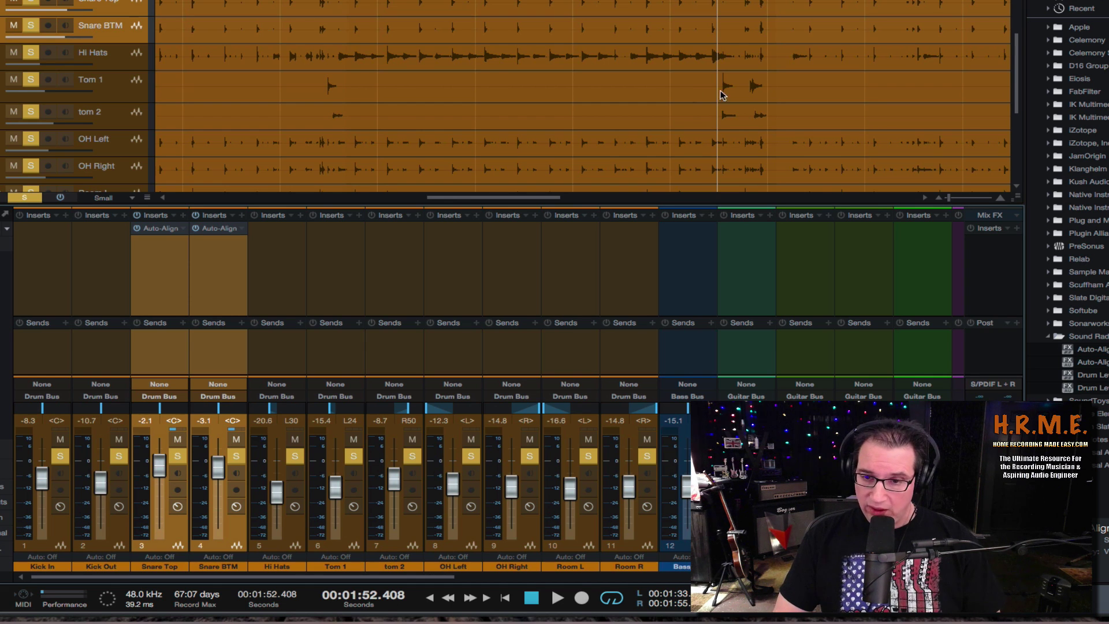
Insert Auto-Align on the OH Left channel, set to send 2 and receive 1 with Delay & Polarity detection
click(474, 541)
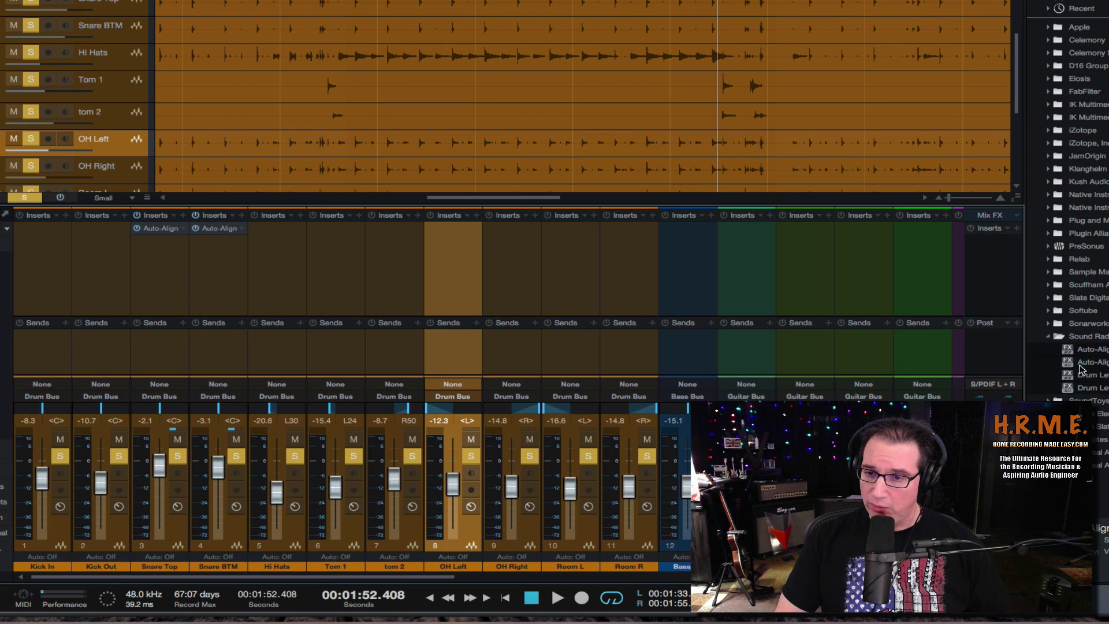
drag(1084, 354, 457, 246)
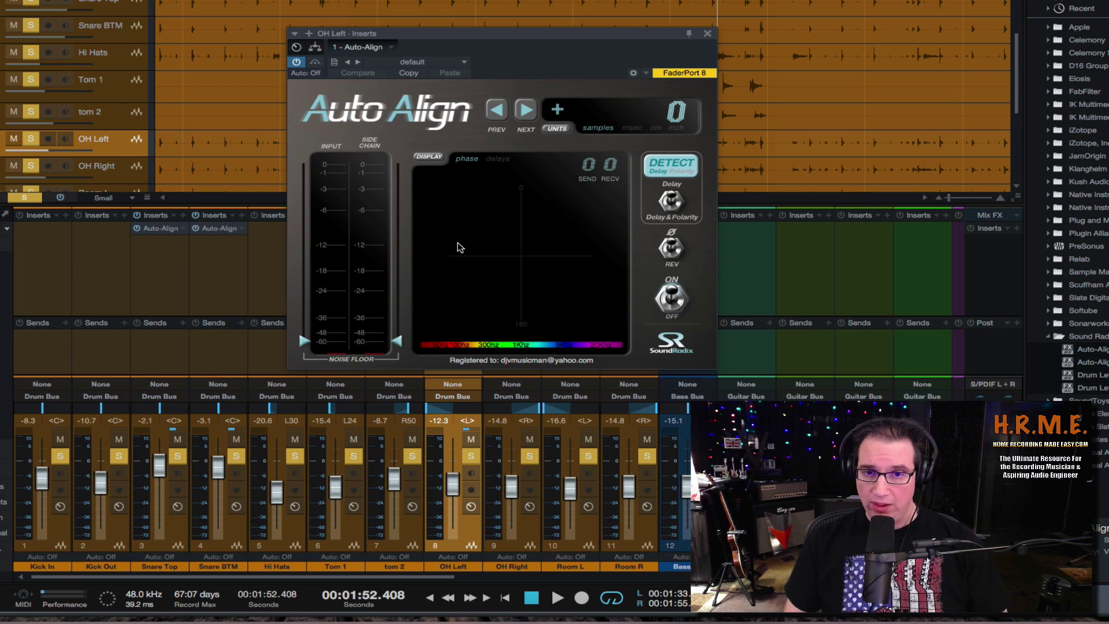
drag(587, 171, 616, 168)
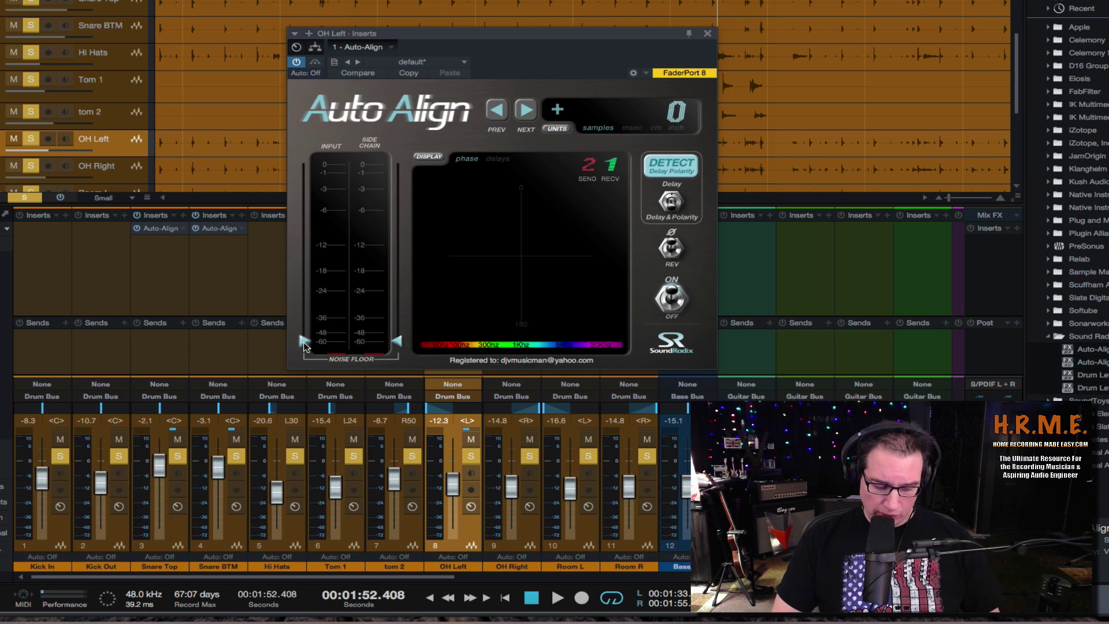
During playback, raise the OH Left Auto-Align input noise floor to about -32 dB and its side-chain noise floor to about -29 dB
key(space)
drag(305, 343, 306, 308)
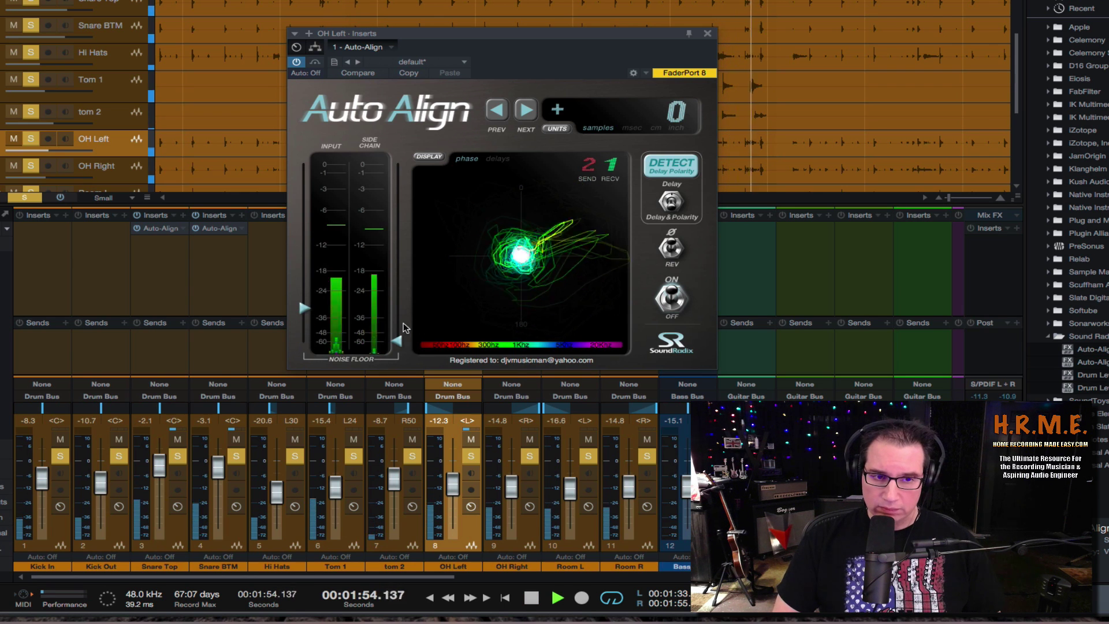
drag(397, 341, 397, 305)
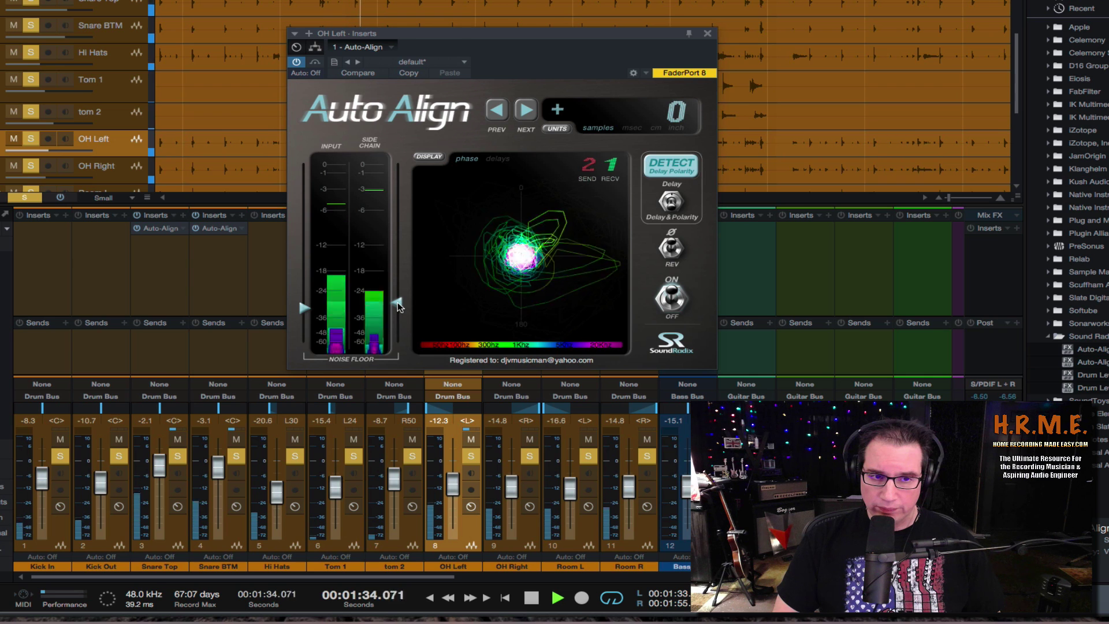
Detect the OH Left delay and polarity relative to the Snare Top, stop playback, and close its Auto-Align
click(670, 167)
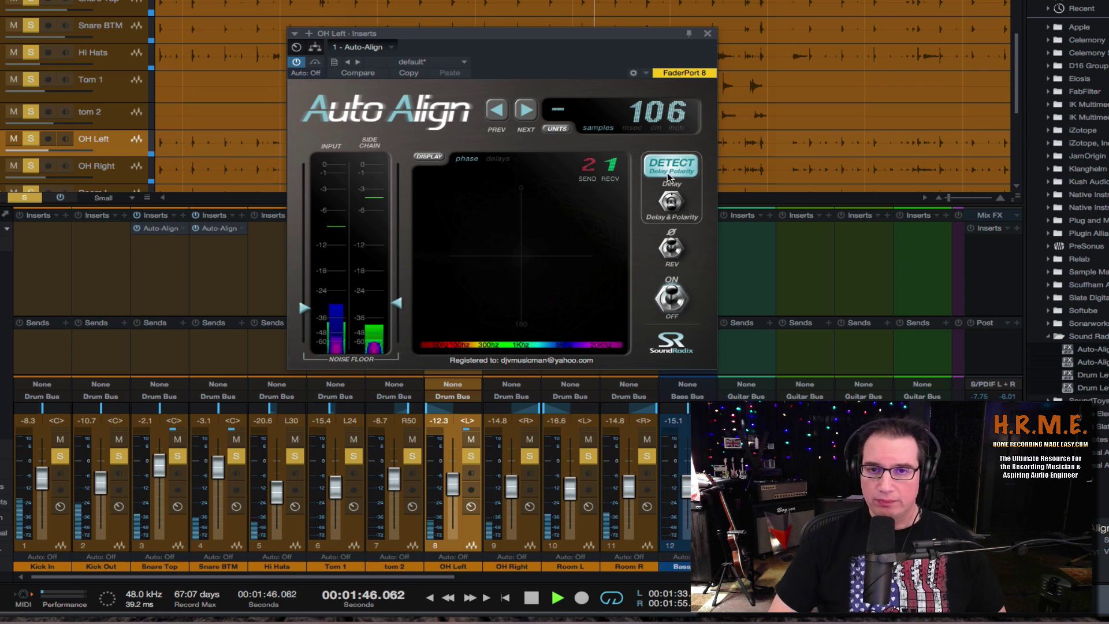
key(space)
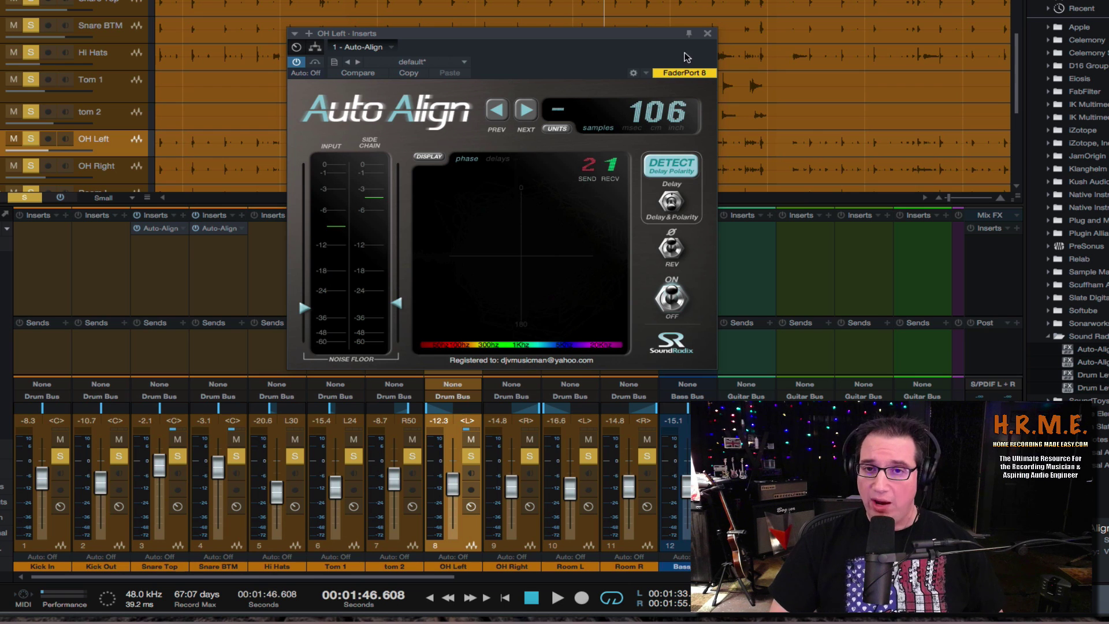
click(708, 34)
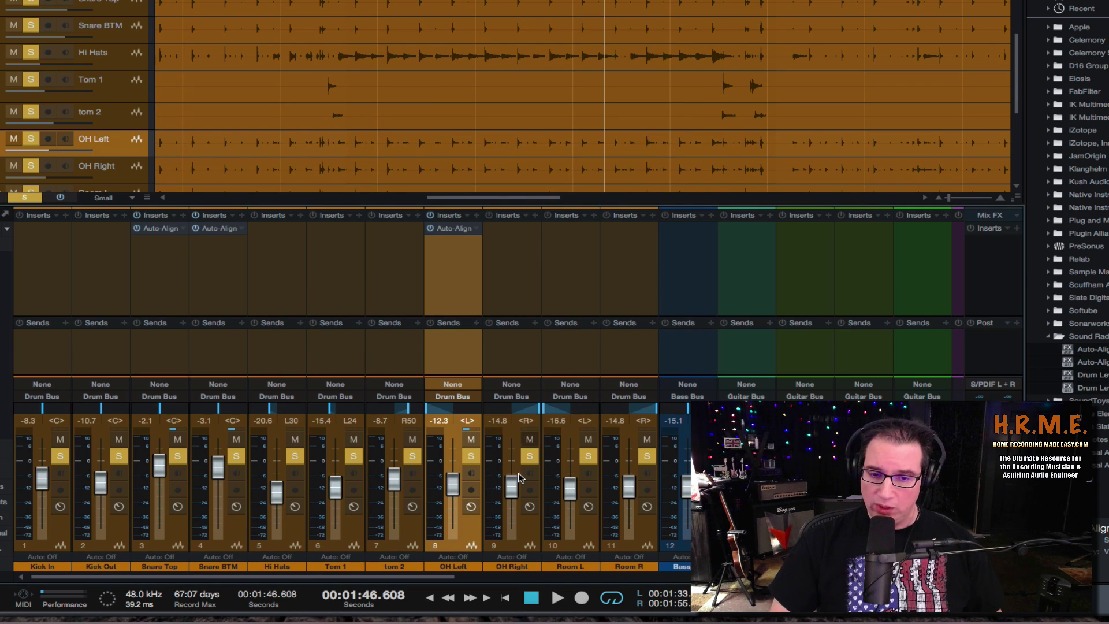
Insert Auto-Align on the OH Right channel and configure it to receive 2 with Delay & Polarity detection
click(525, 547)
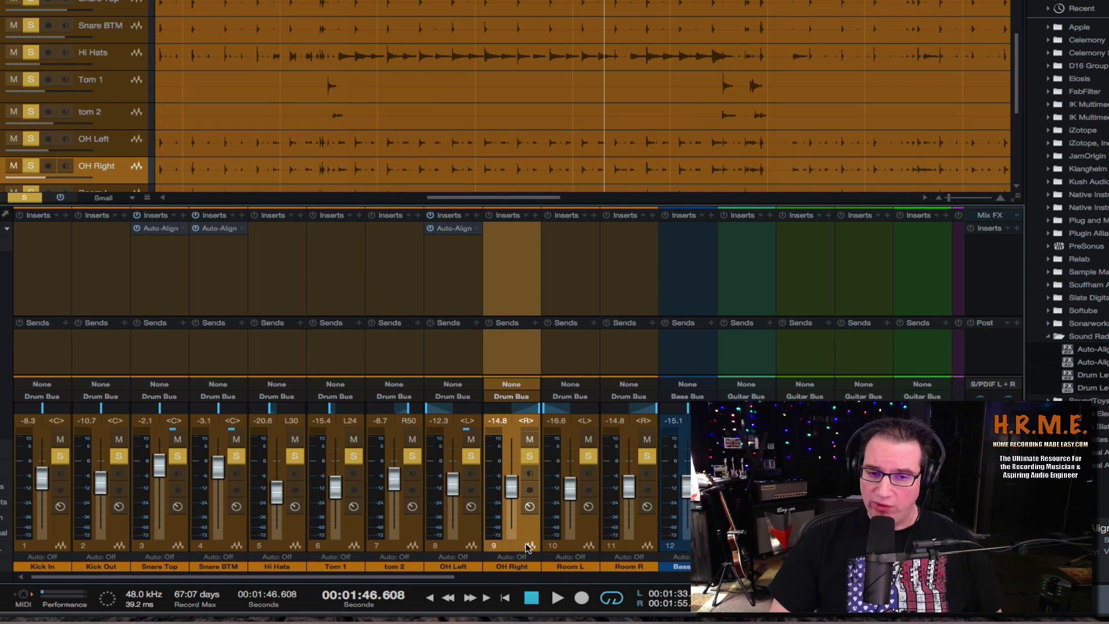
click(1092, 350)
drag(1090, 354, 511, 229)
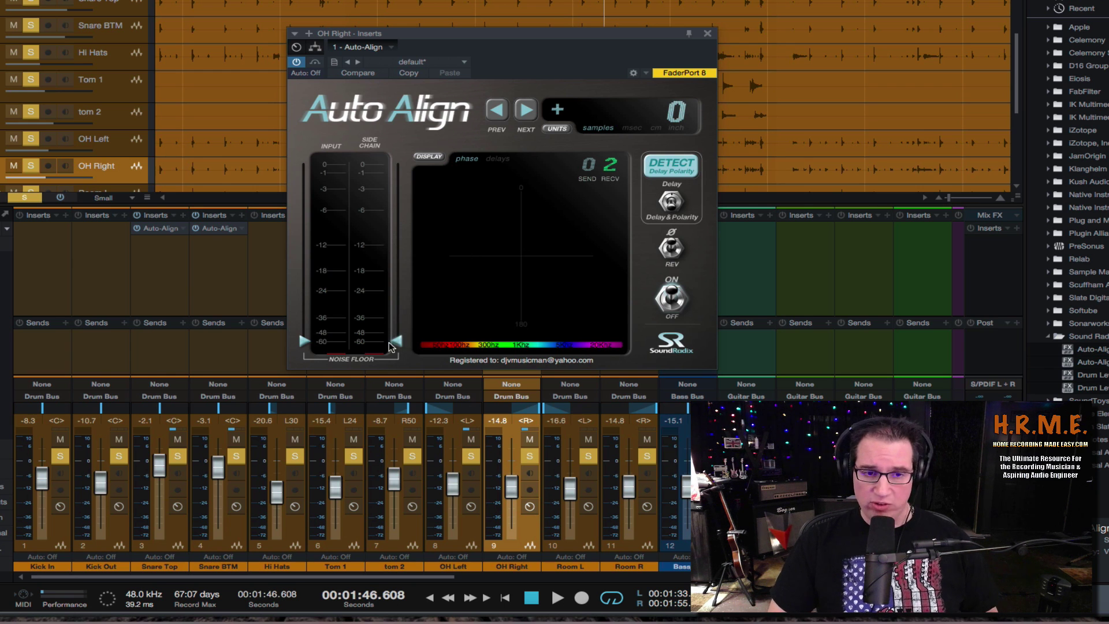
During playback, raise both the input and side-chain noise floors of the OH Right Auto-Align to about -24 dB
key(space)
drag(396, 341, 398, 308)
drag(304, 341, 322, 302)
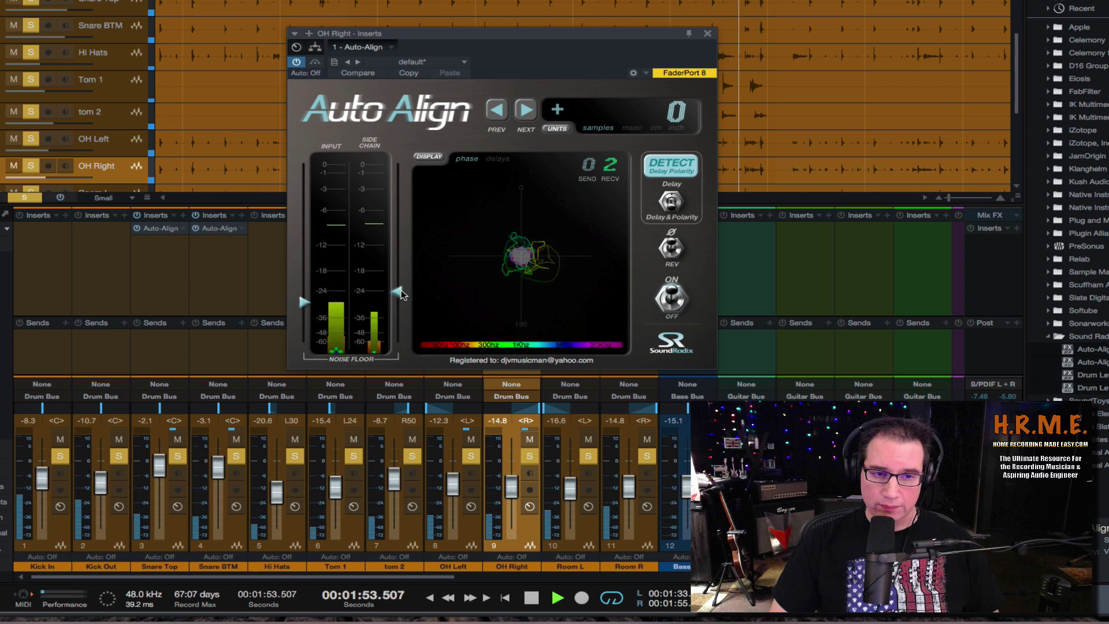
drag(398, 303, 403, 290)
drag(307, 302, 310, 292)
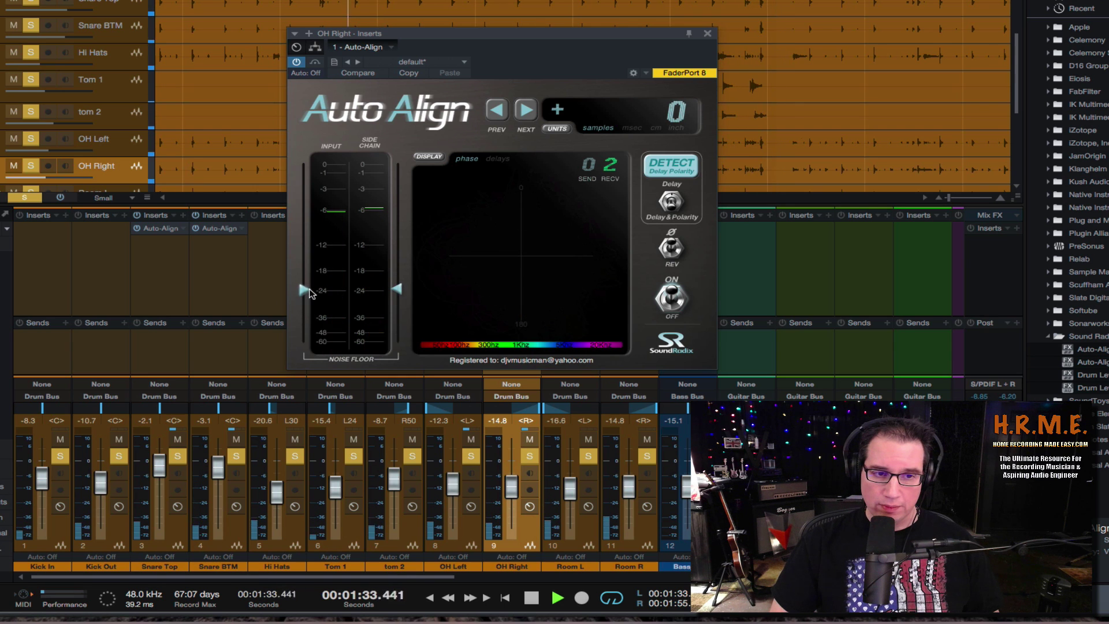
Detect the OH Right delay and polarity relative to OH Left, stop playback, and close its Auto-Align
click(673, 167)
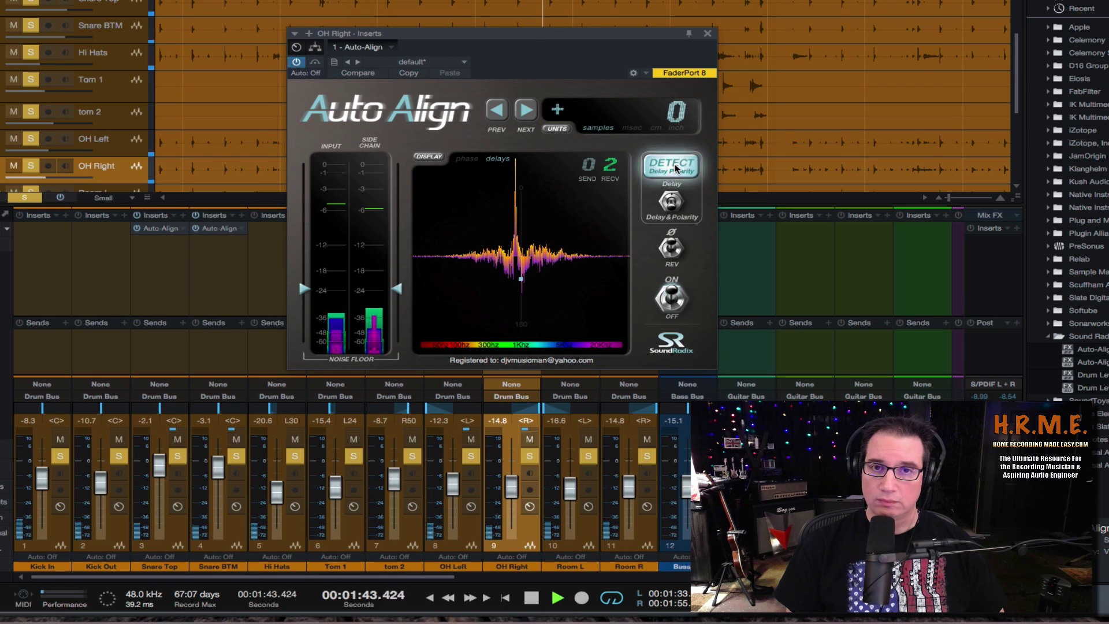
click(673, 164)
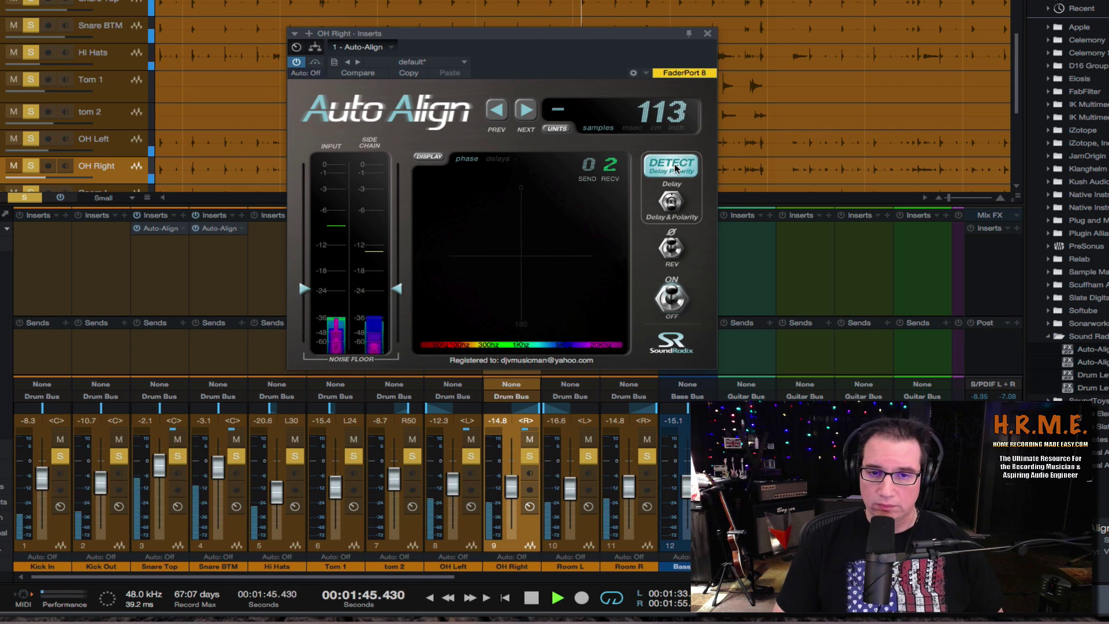
key(space)
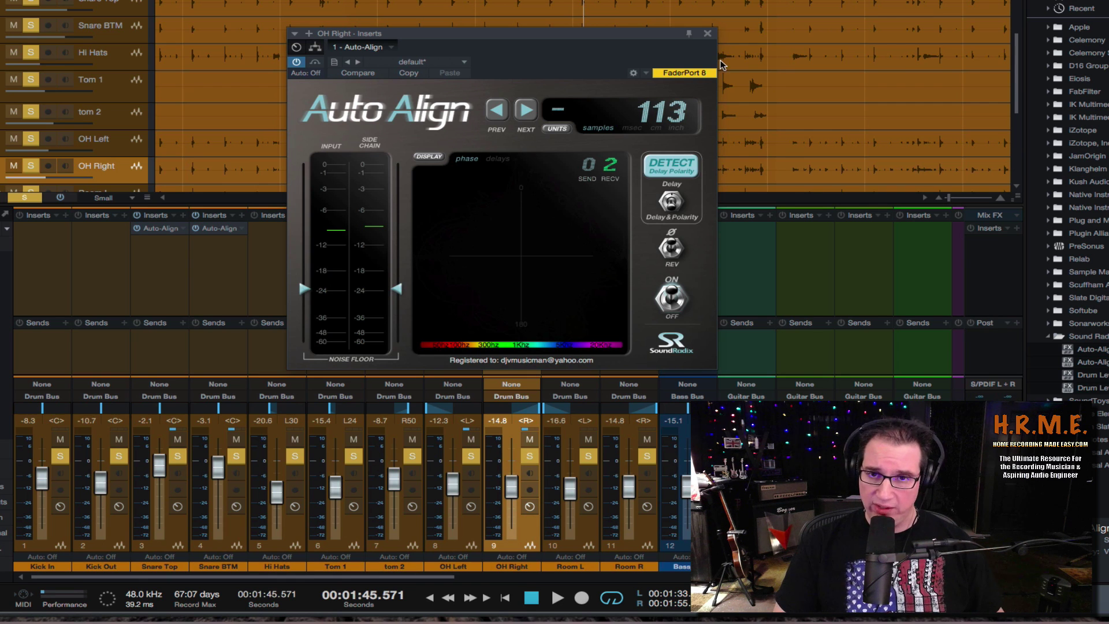
click(707, 34)
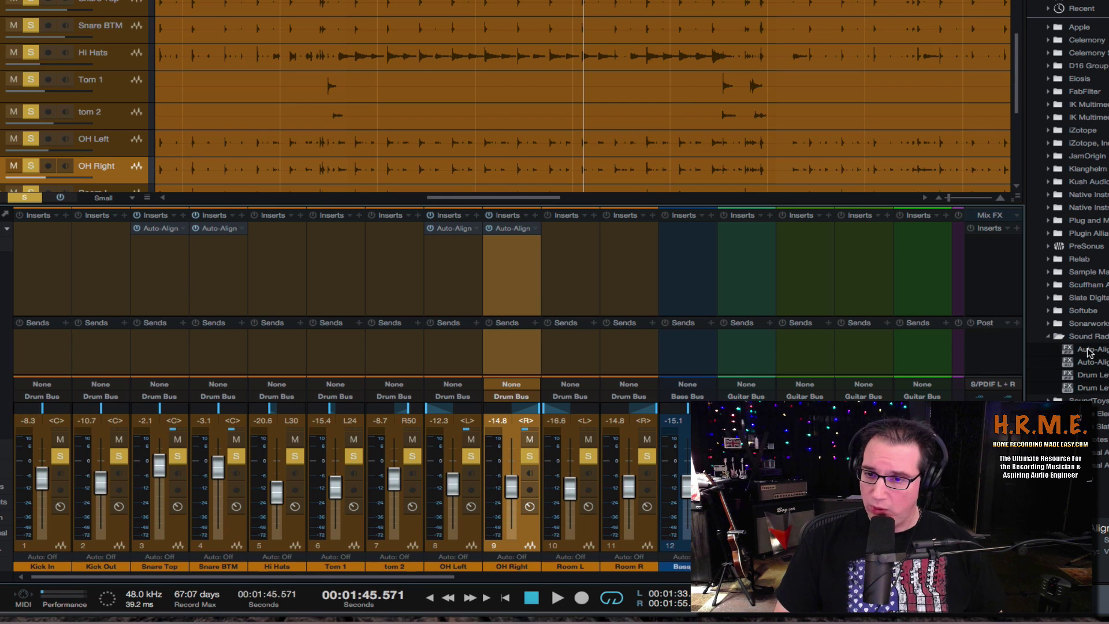
Insert Auto-Align on Hi Hats receiving 2, and raise its input noise floor to about -19 dB and side-chain to about -23 dB during playback
drag(1088, 352, 267, 235)
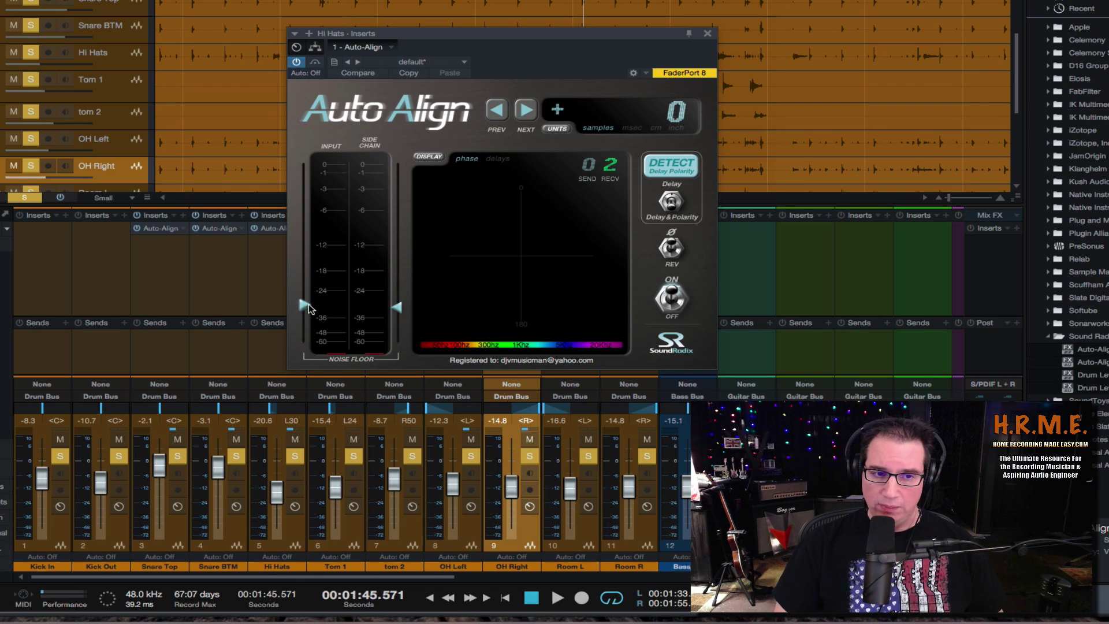
key(space)
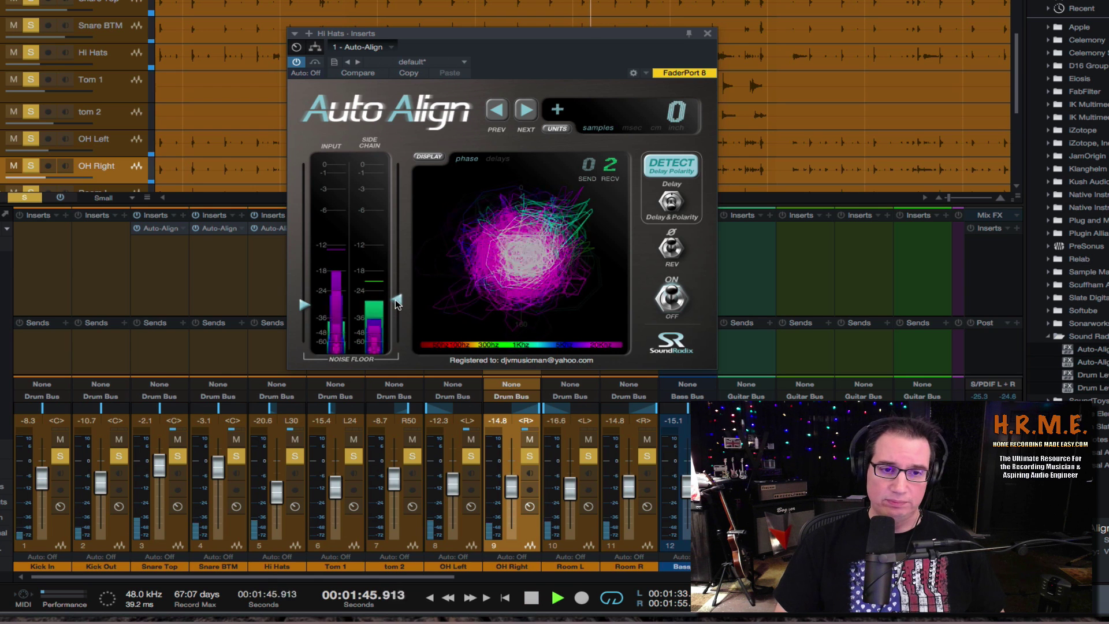
drag(397, 300, 397, 288)
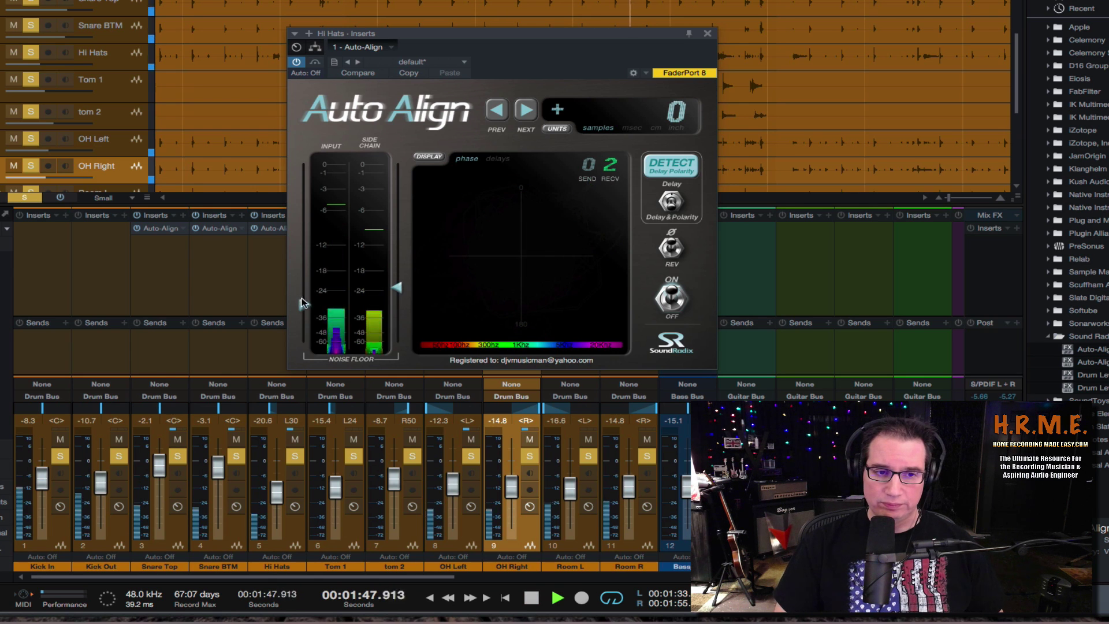
drag(304, 304, 317, 278)
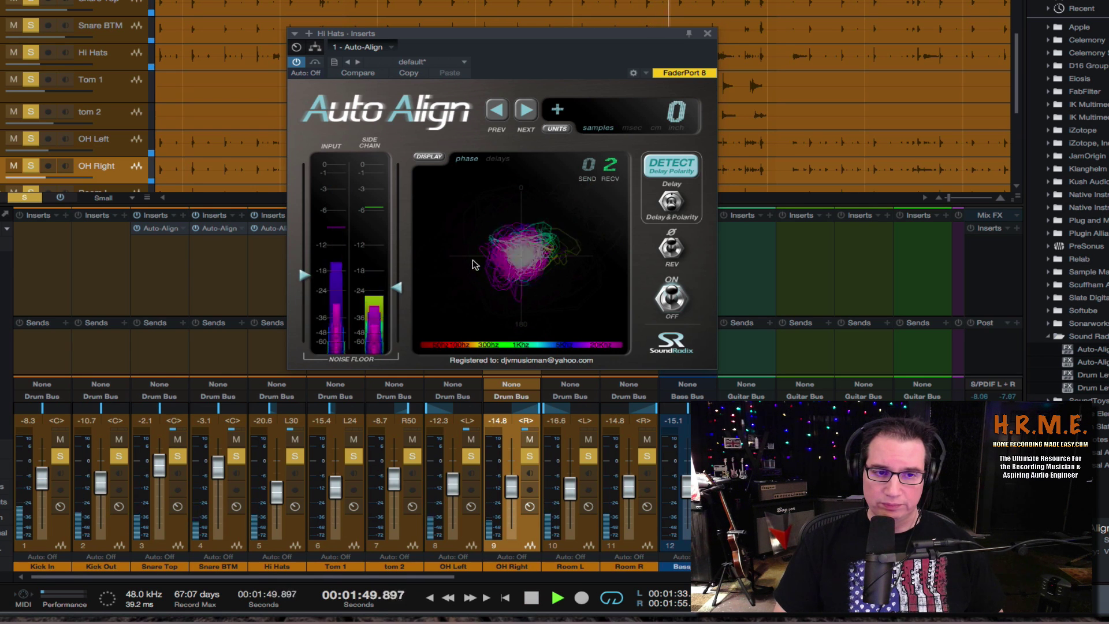
Detect the Hi Hats delay and polarity relative to OH Left, stop playback, and close its Auto-Align
click(670, 167)
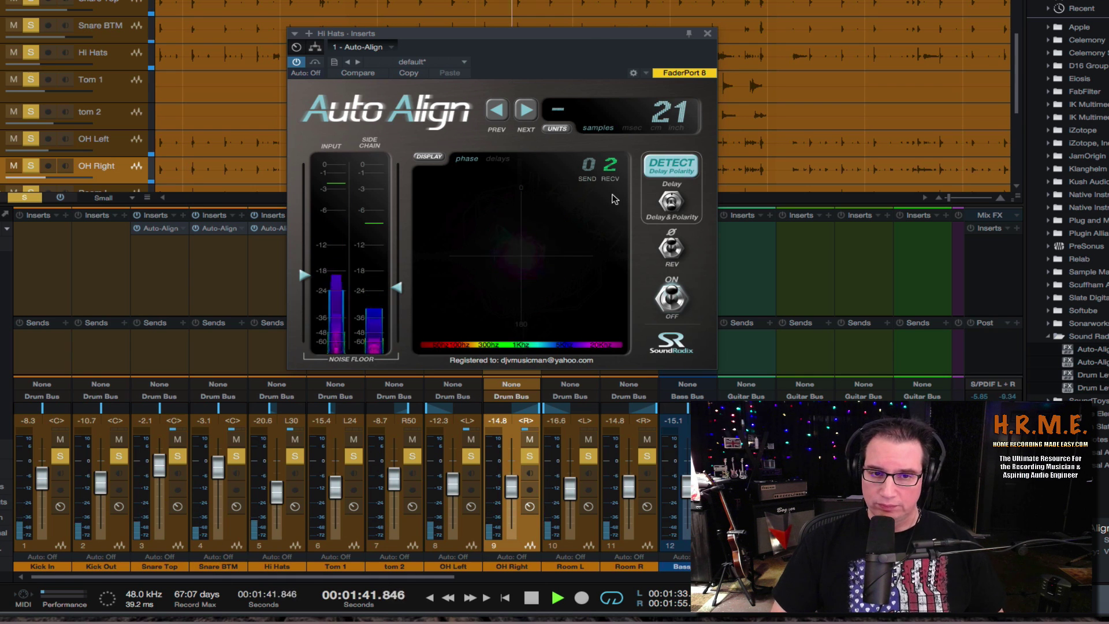
key(space)
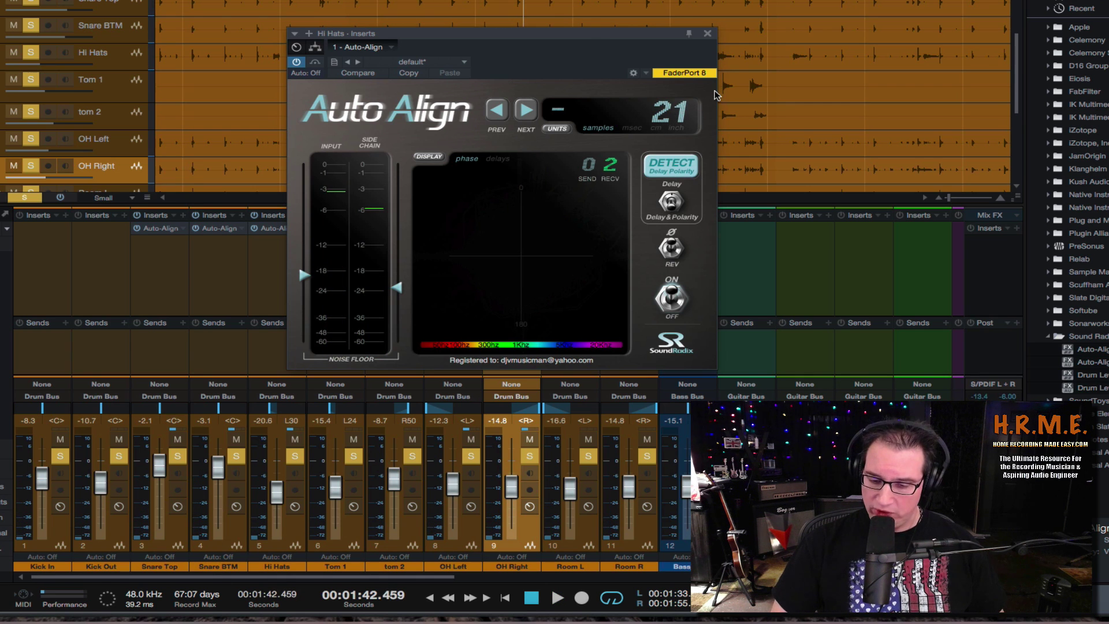
click(708, 35)
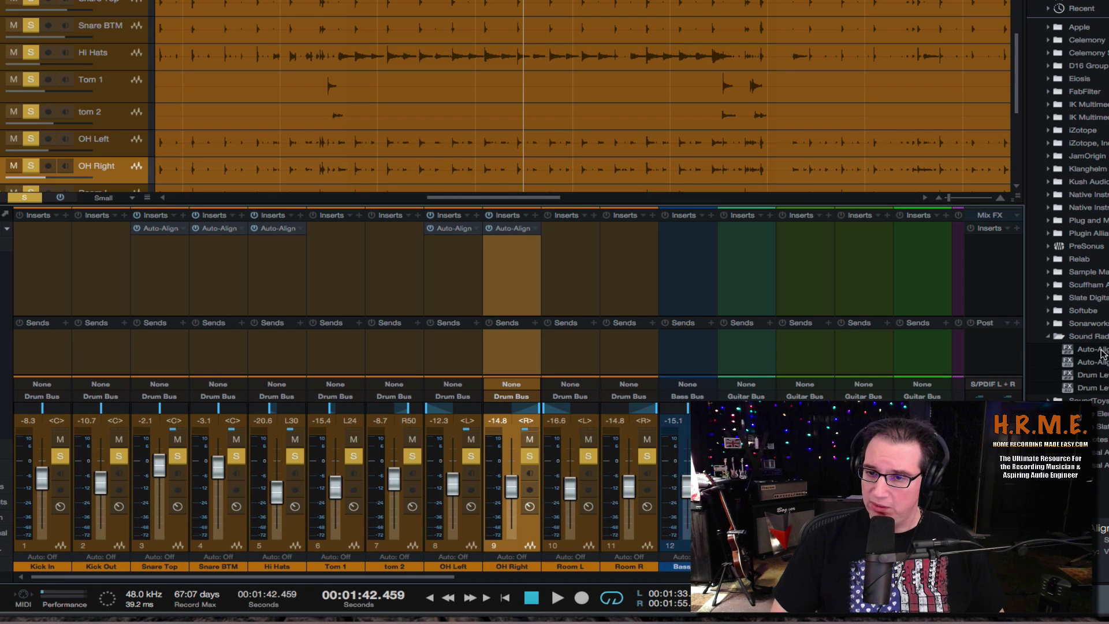
Insert Auto-Align on Tom 1 set to Delay & Polarity, receiving 2, and raise both noise floors to about -26 dB during playback
drag(1101, 352, 323, 257)
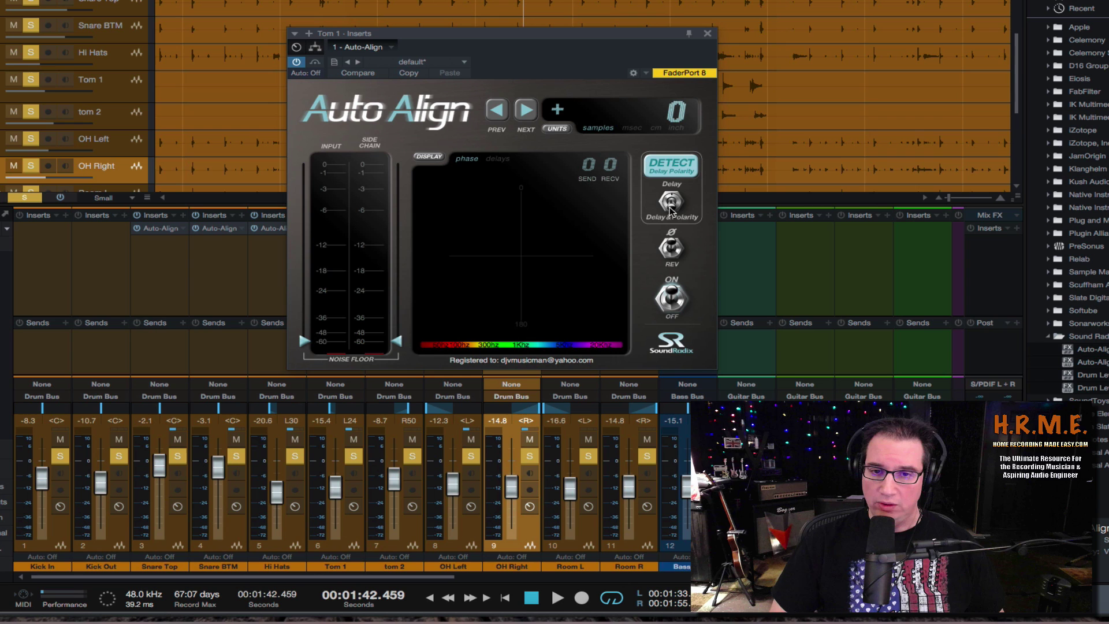
key(space)
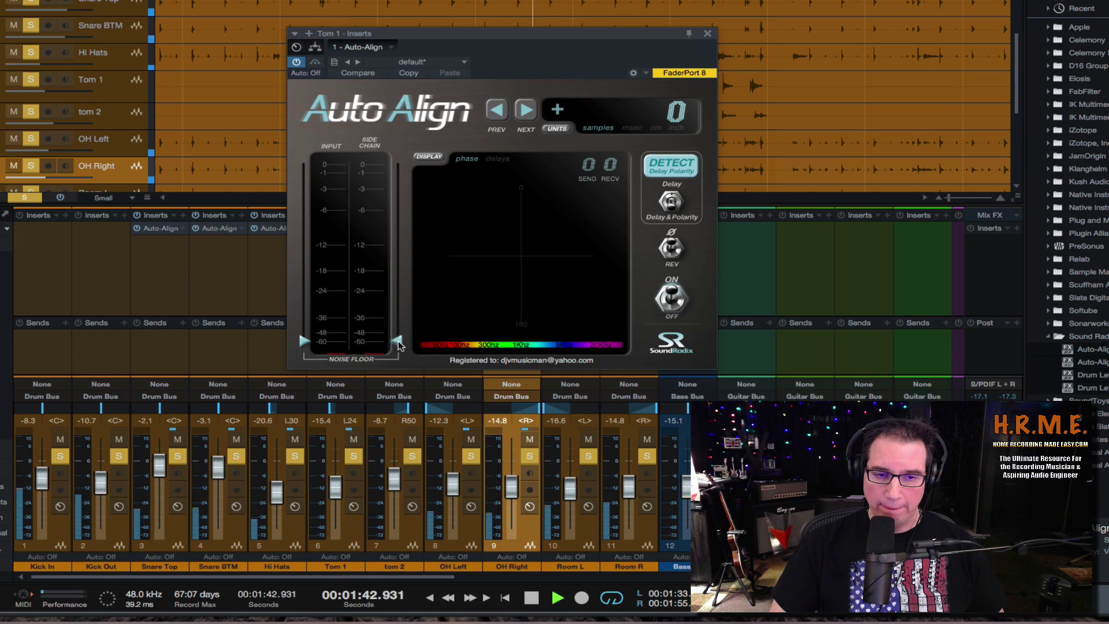
click(611, 164)
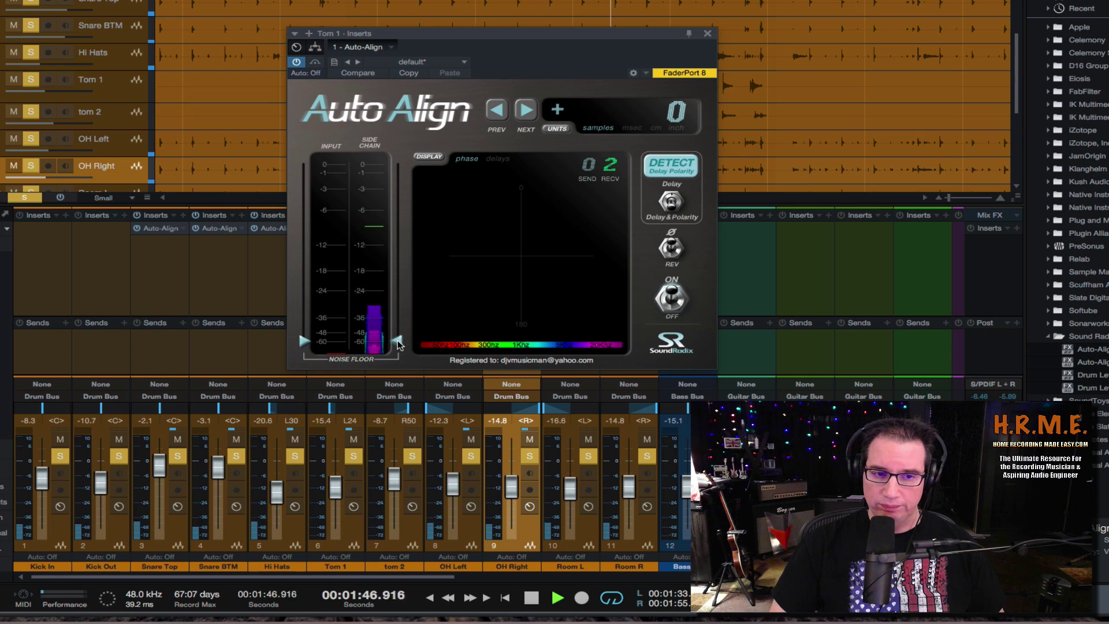
drag(402, 347, 403, 303)
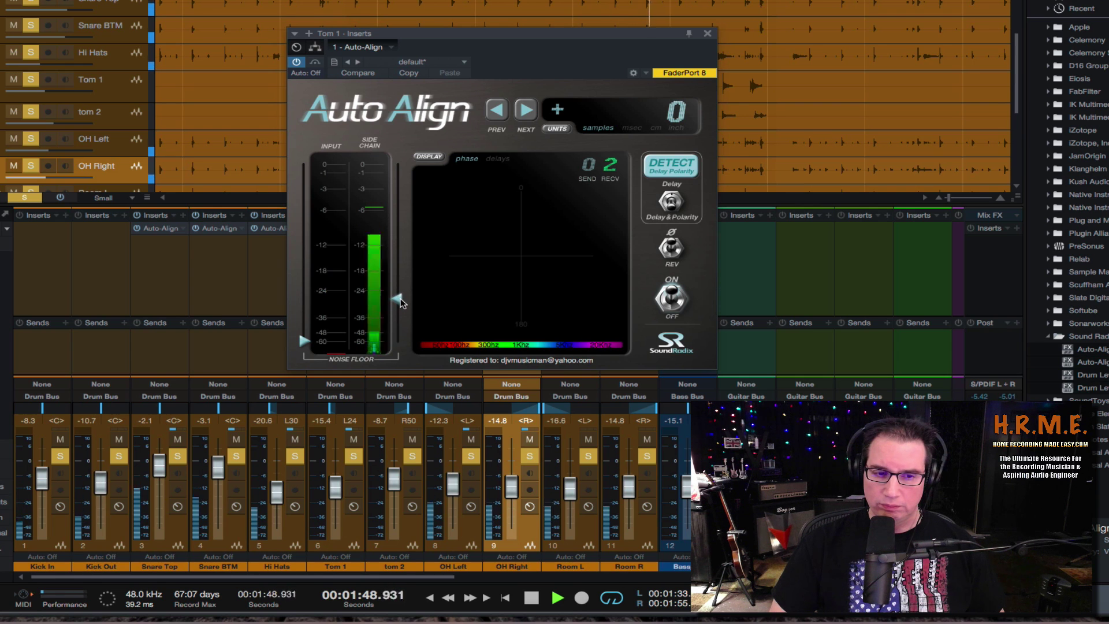
drag(310, 345, 321, 299)
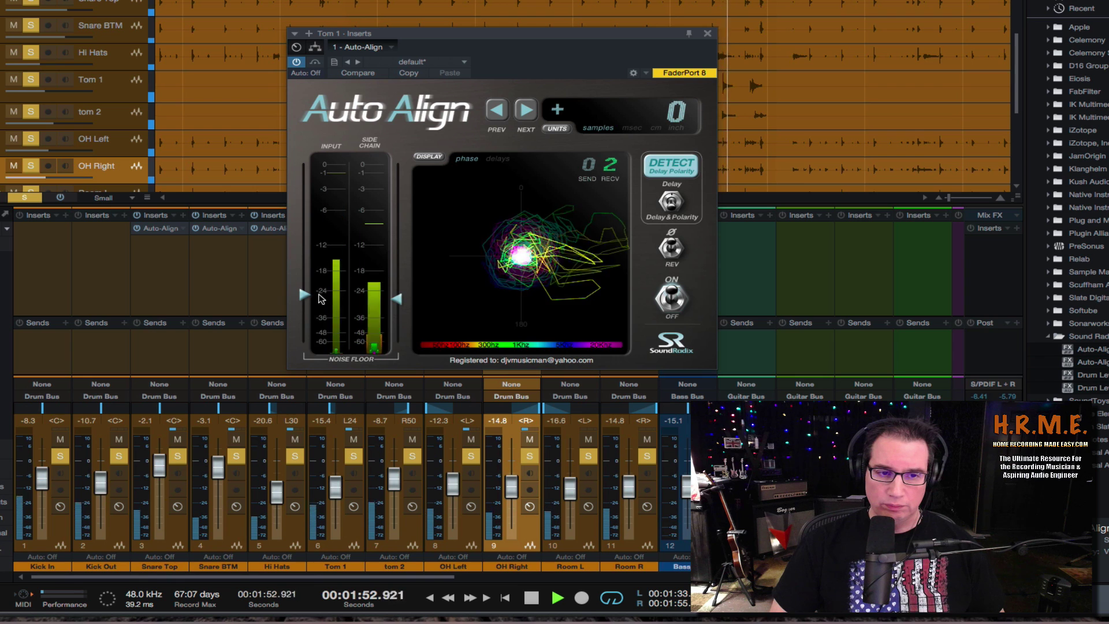
key(space)
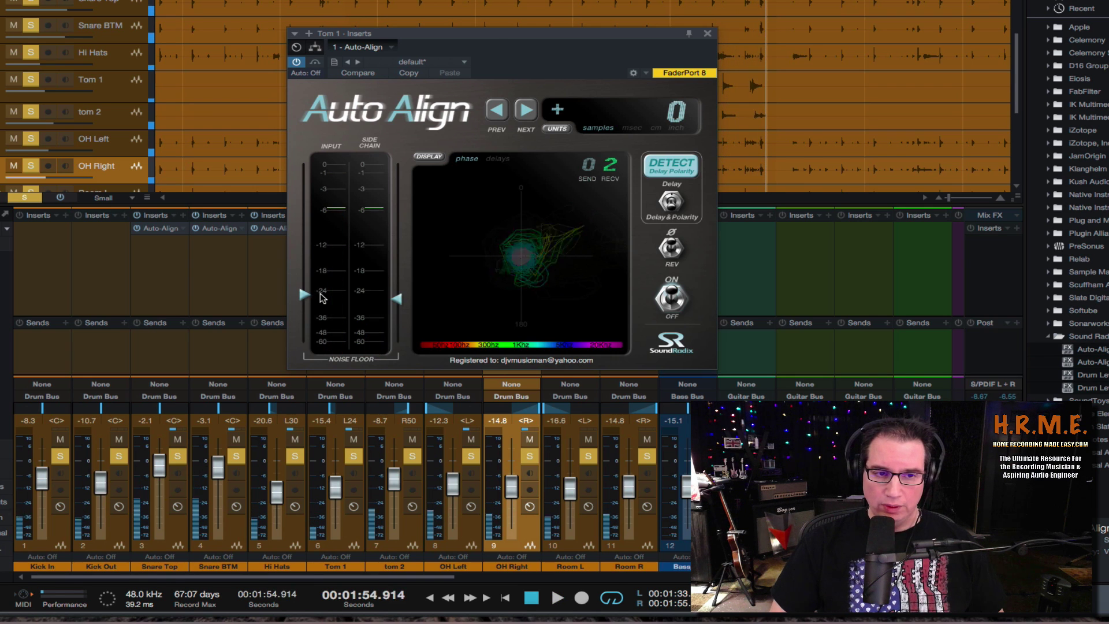
Uncover the tom tracks, loop the Tom 1 hits from about 1:52 to 1:55, and play the loop
drag(636, 33, 639, 144)
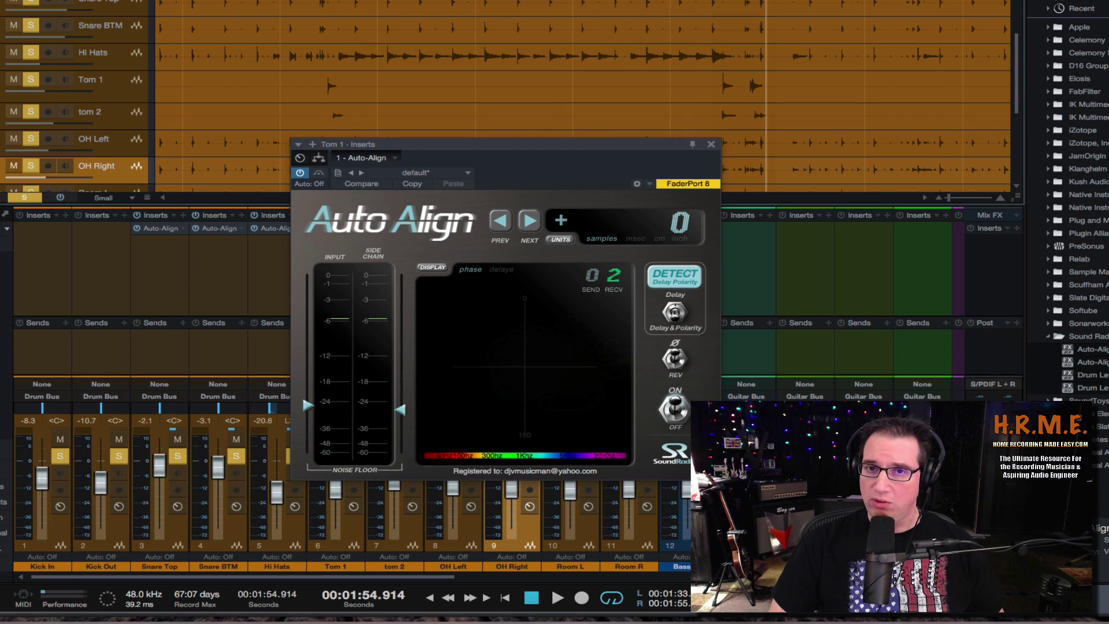
key(KP_0)
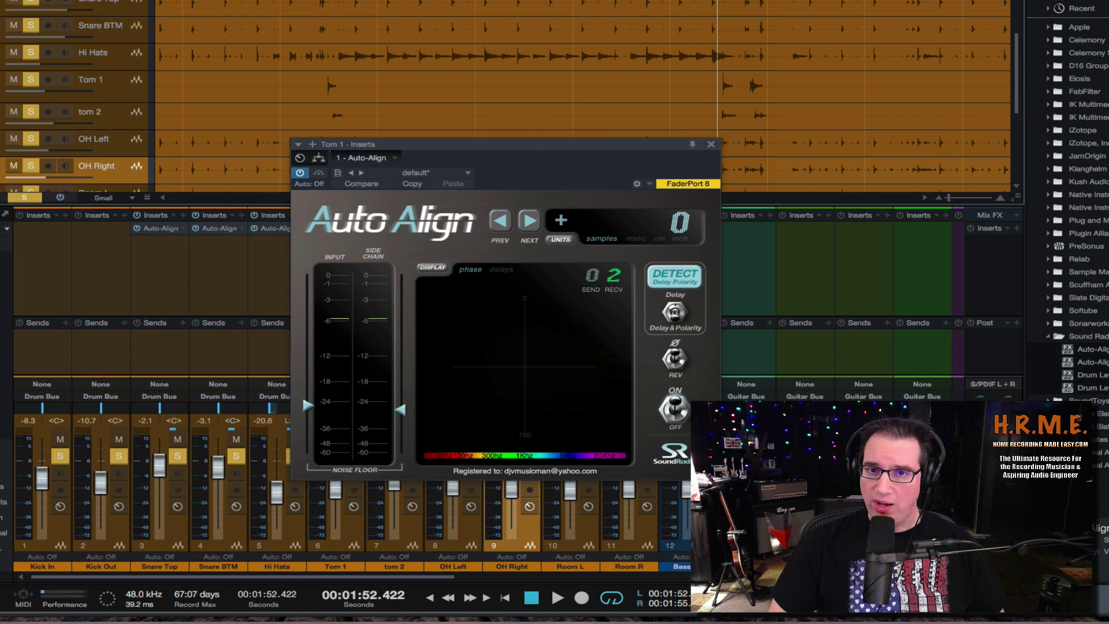
key(space)
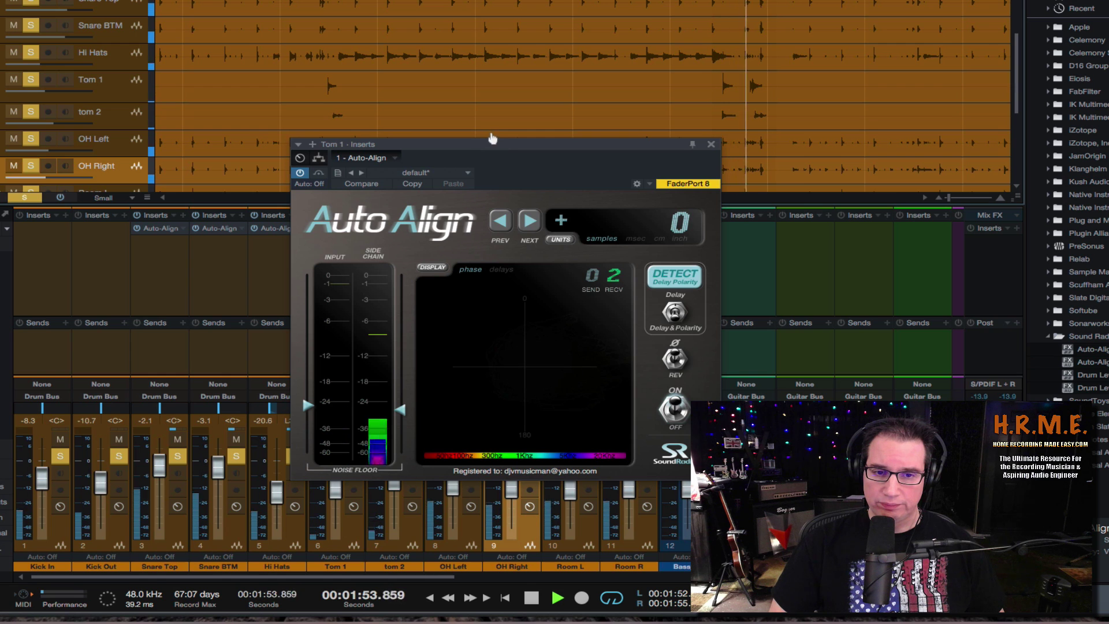
drag(477, 144, 429, 64)
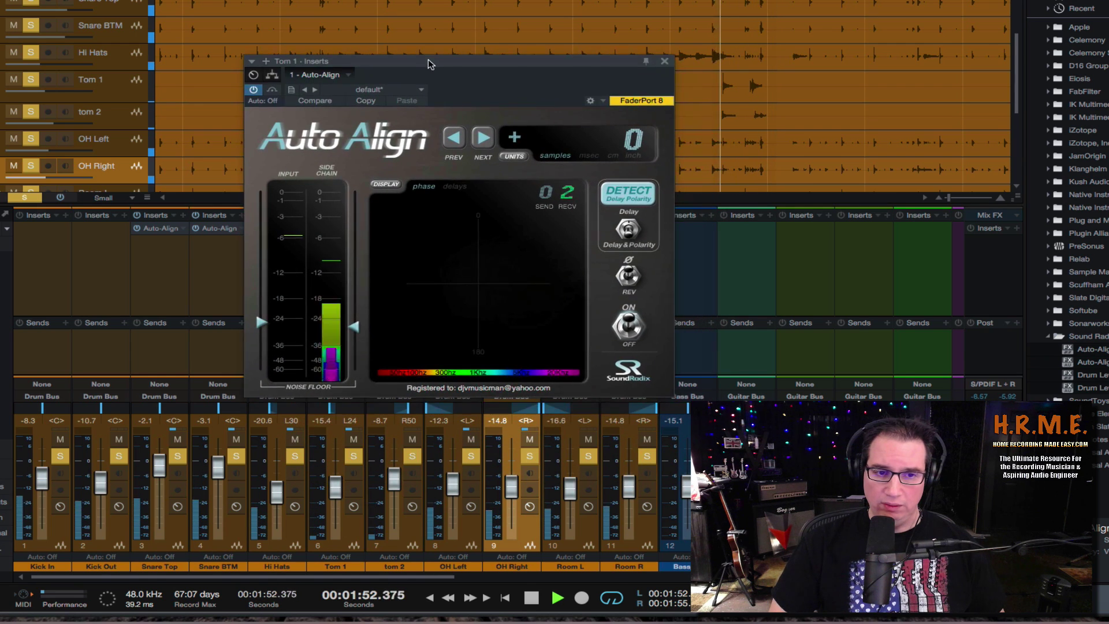
Raise the side-chain noise floor to about -25 dB, detect Tom 1 delay and polarity relative to OH Left, stop playback, and close Auto-Align
drag(353, 327, 355, 323)
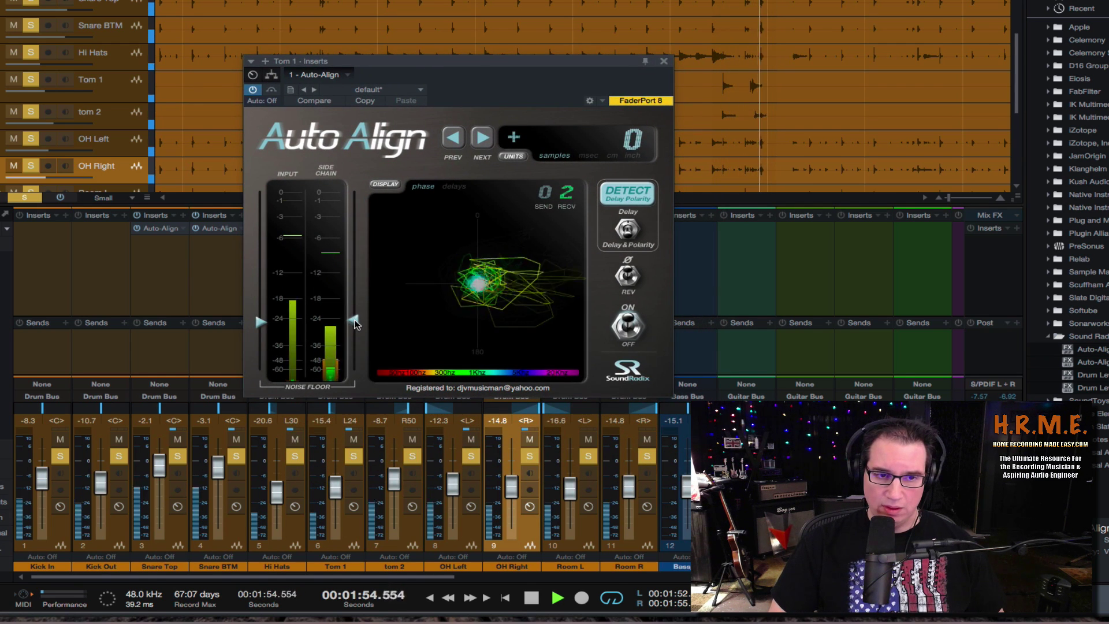
click(629, 196)
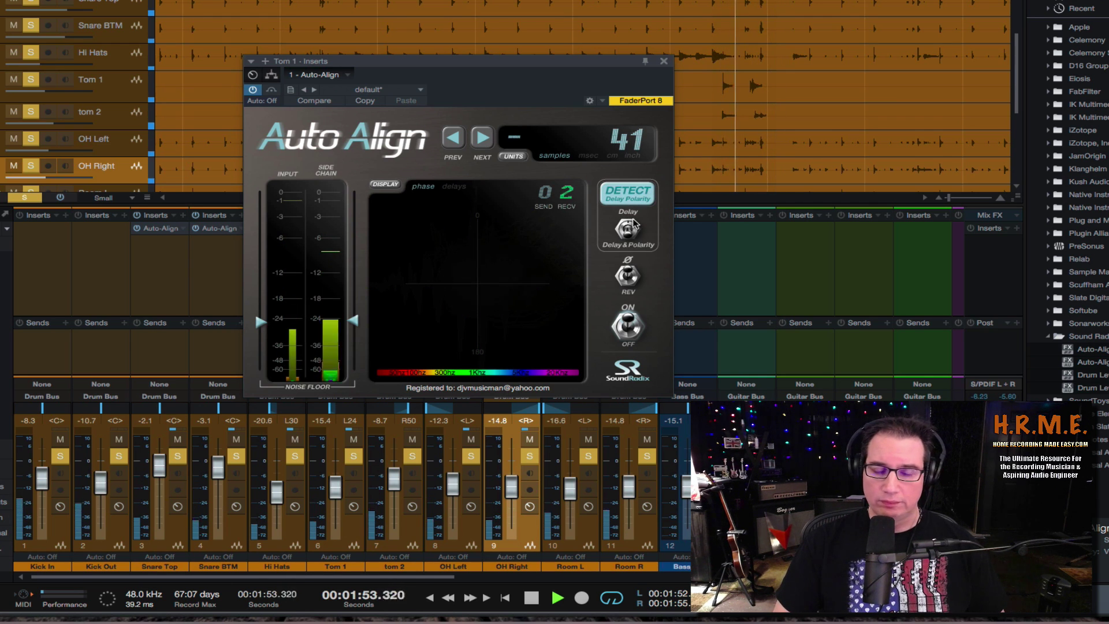
key(space)
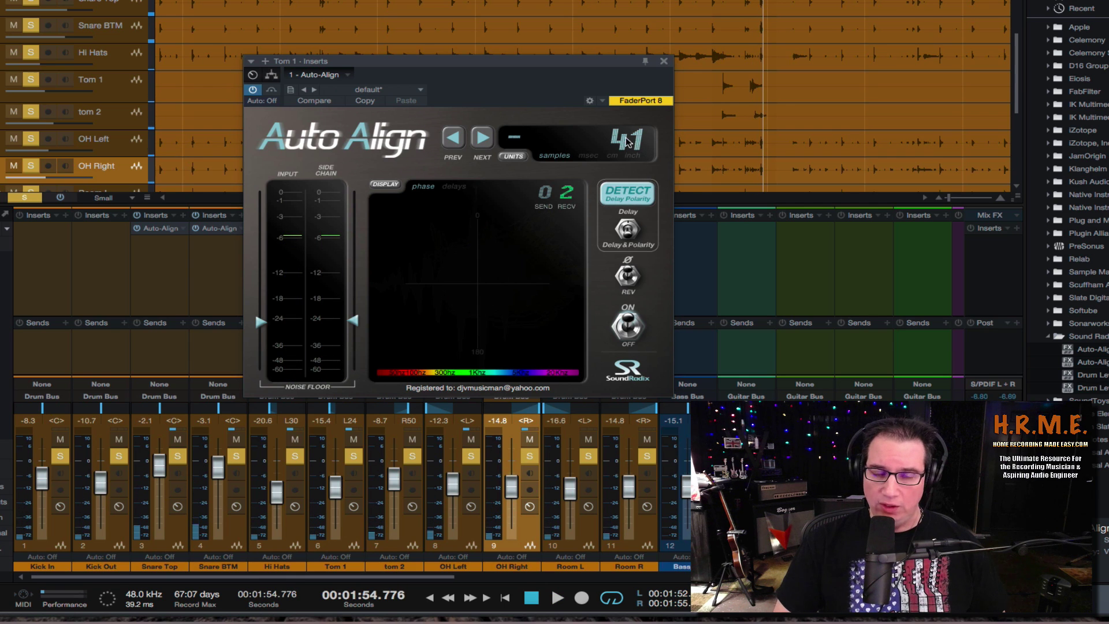
click(664, 61)
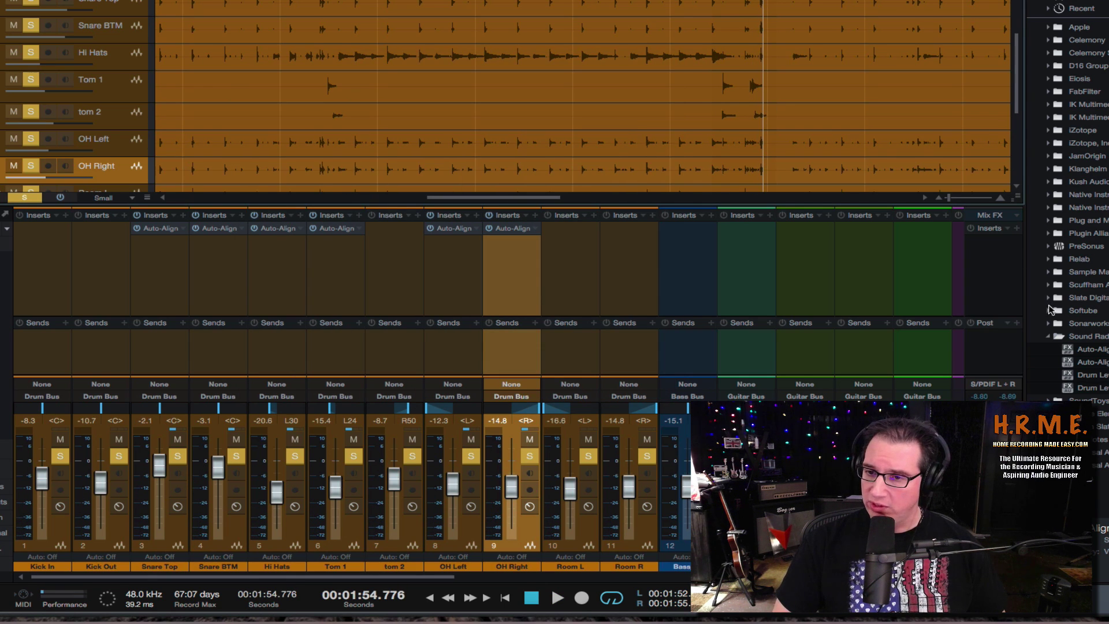
Insert Auto-Align on tom 2 receiving 2 with Delay & Polarity, set input noise floor near -24 dB and side-chain near -27 dB, and play
click(1079, 349)
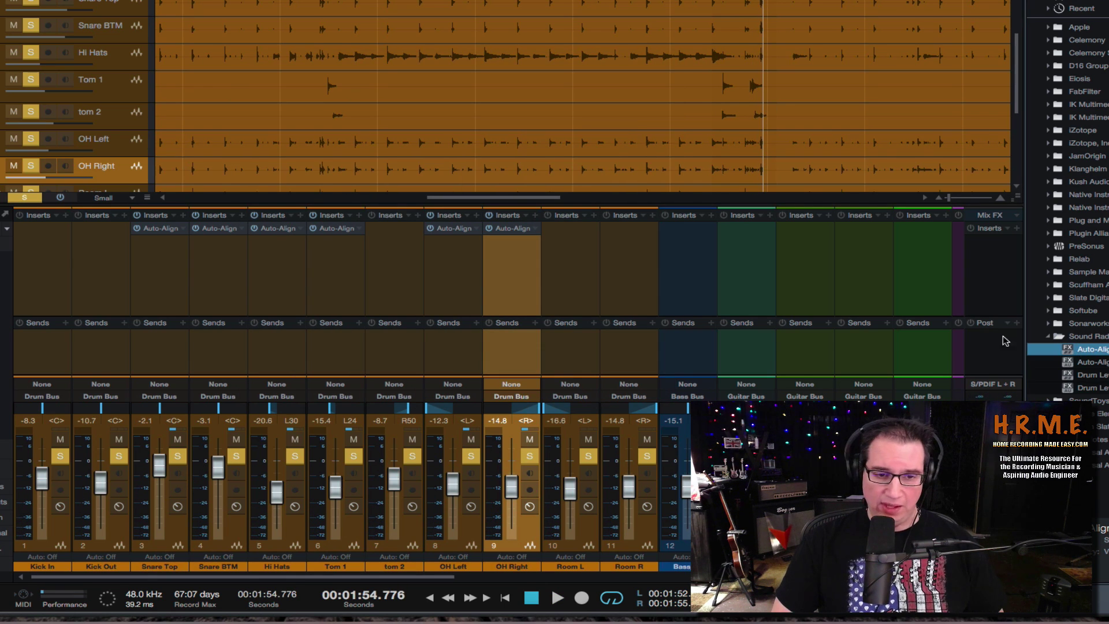
drag(1003, 340, 410, 248)
drag(394, 247, 396, 247)
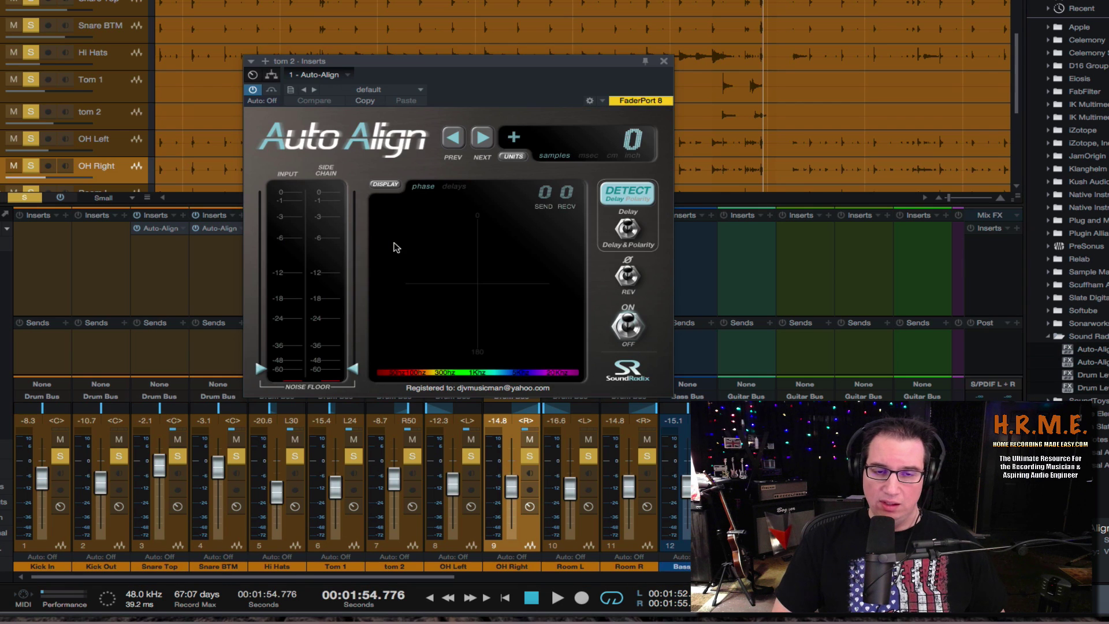
click(559, 199)
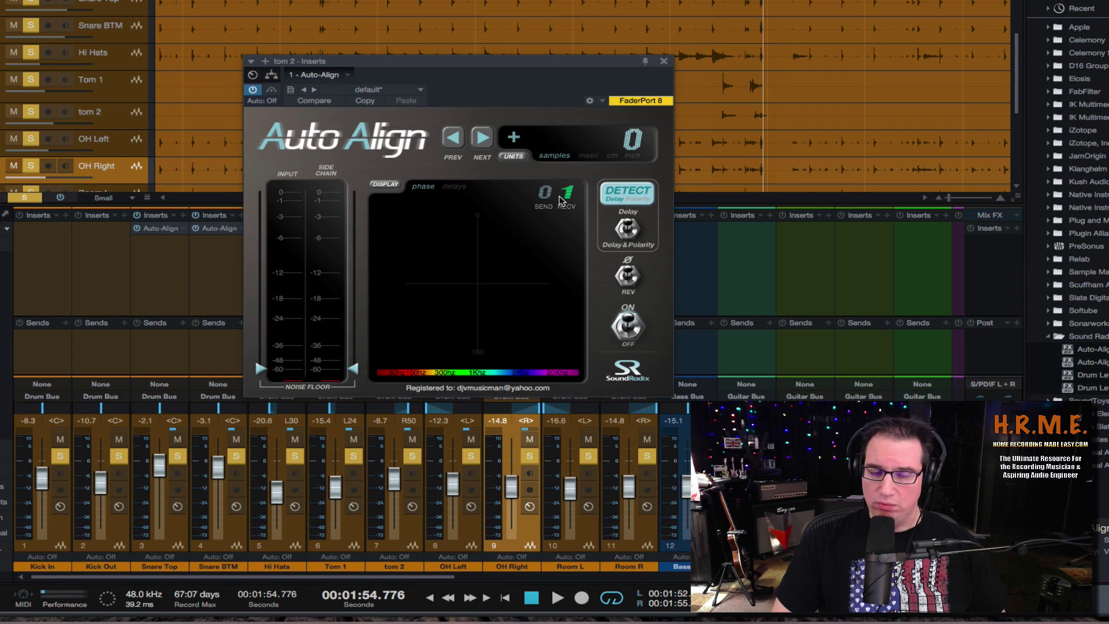
click(628, 231)
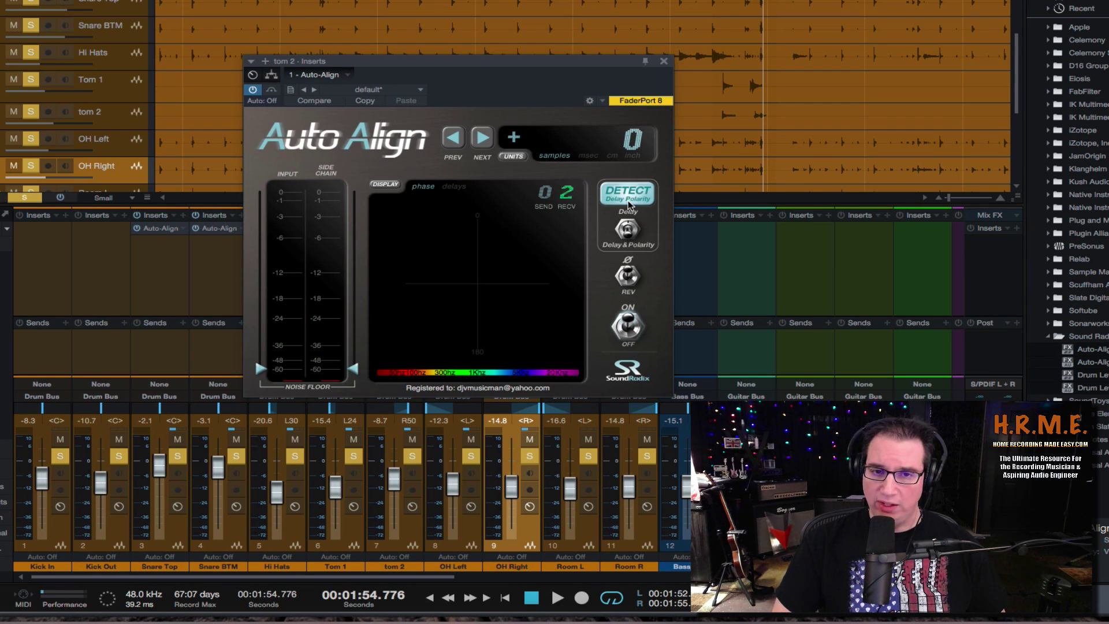
drag(266, 362, 268, 330)
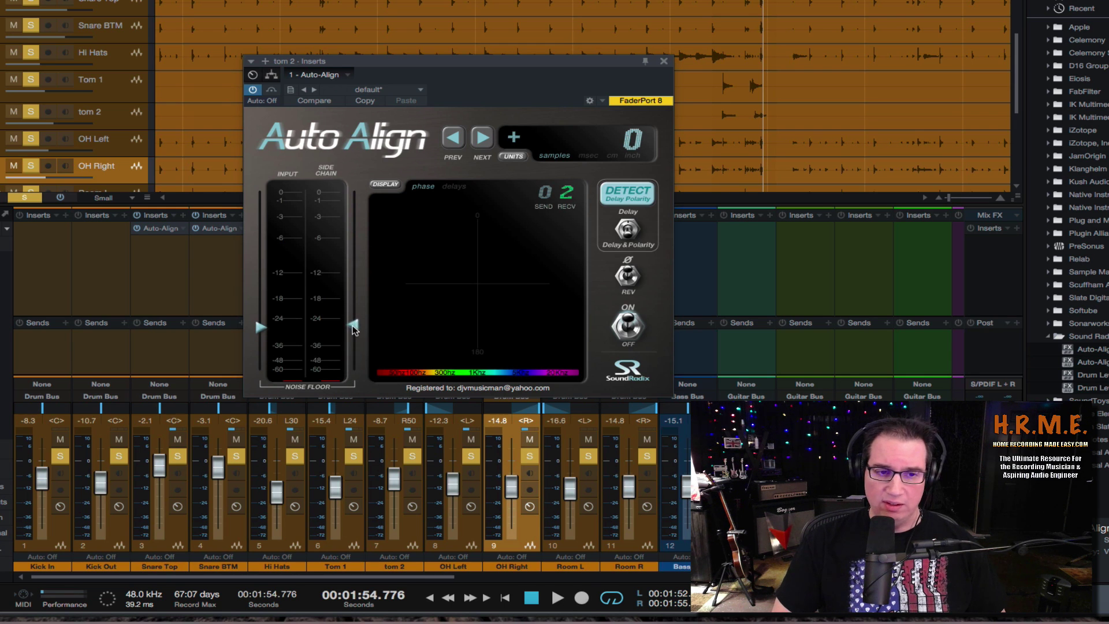
key(space)
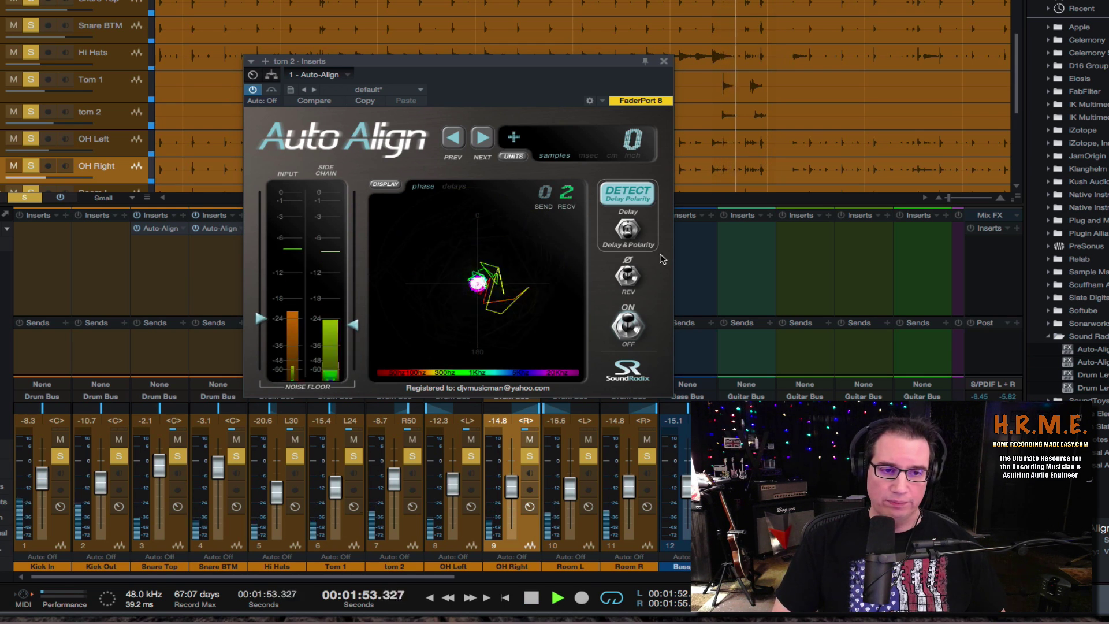
Detect the tom 2 delay and polarity relative to OH Left, stop playback, and close its Auto-Align
click(625, 195)
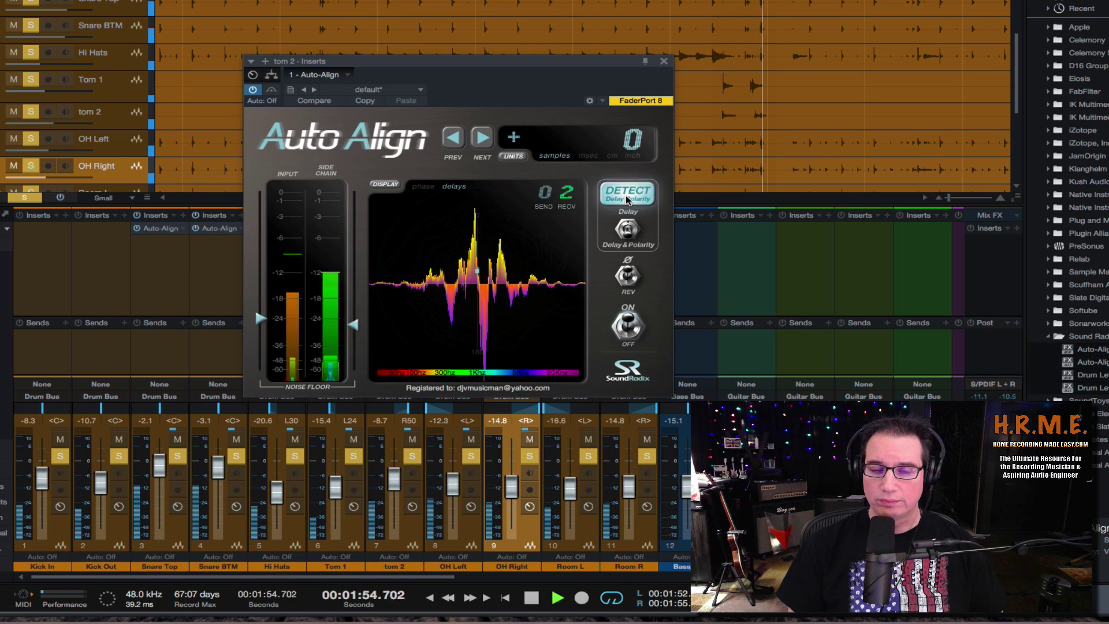
click(626, 198)
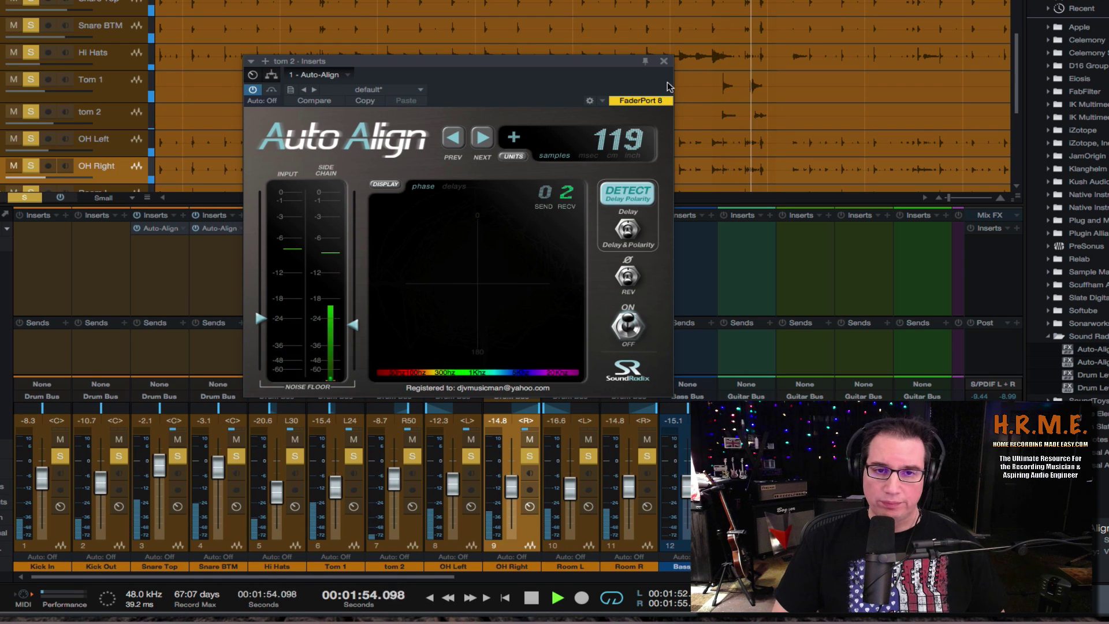
key(space)
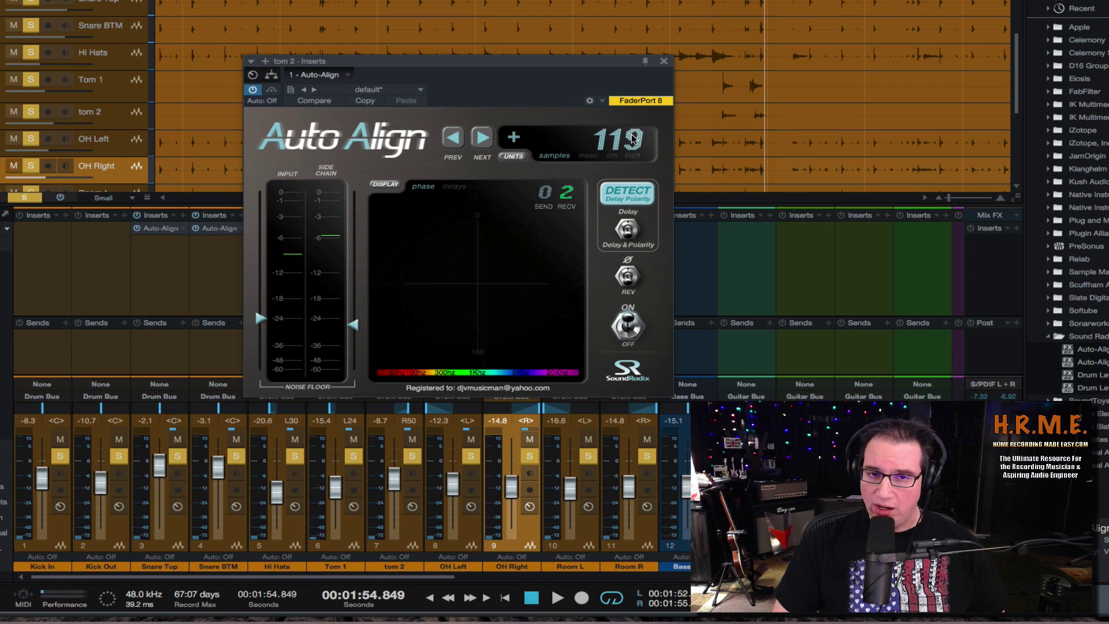
click(664, 61)
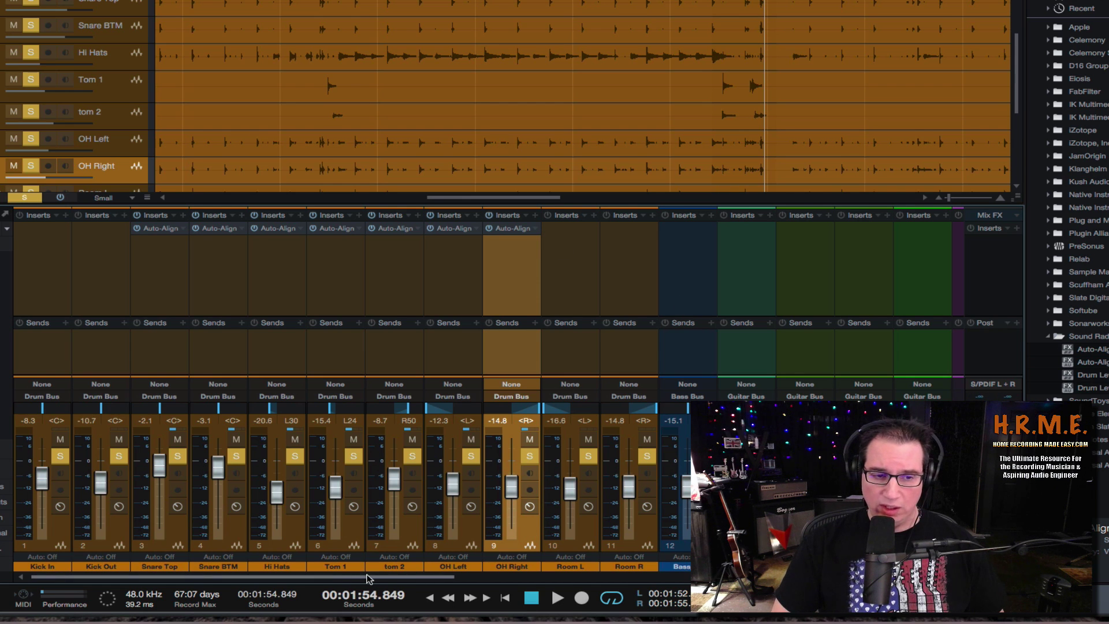
Insert Auto-Align on Kick In, sending on 3 and receiving 2, with detection set to Delay & Polarity
click(61, 538)
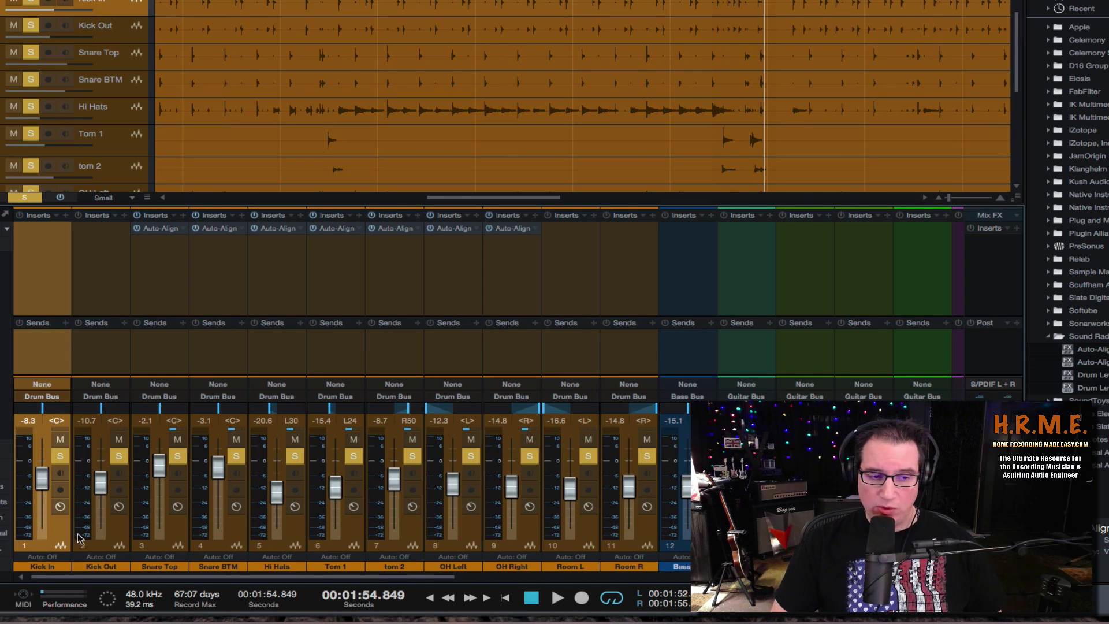
click(115, 537)
click(46, 532)
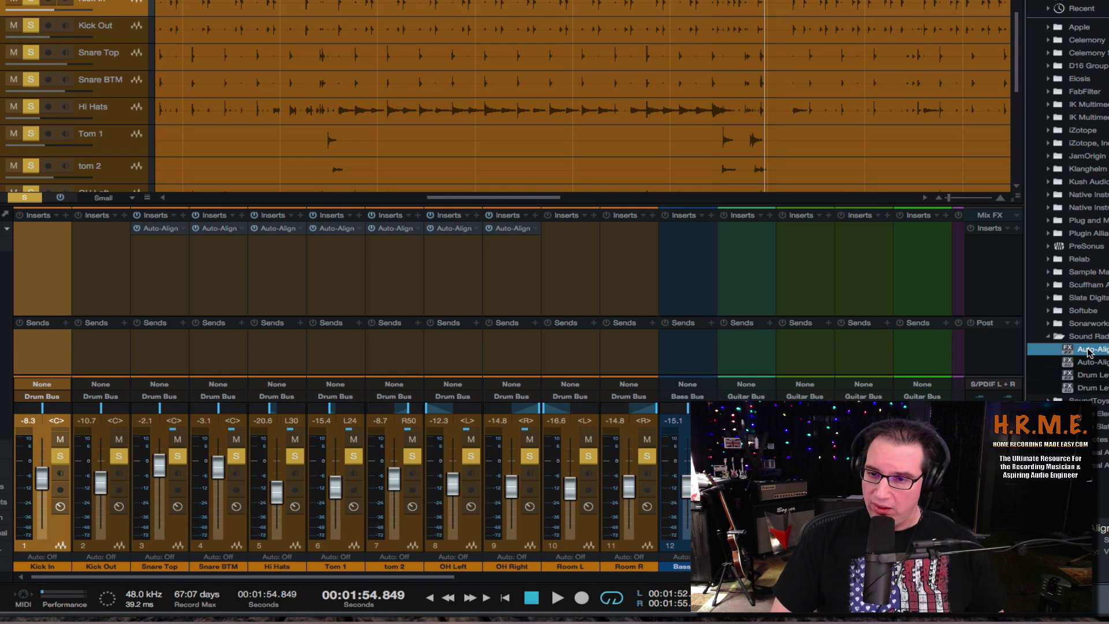
drag(1086, 354, 26, 244)
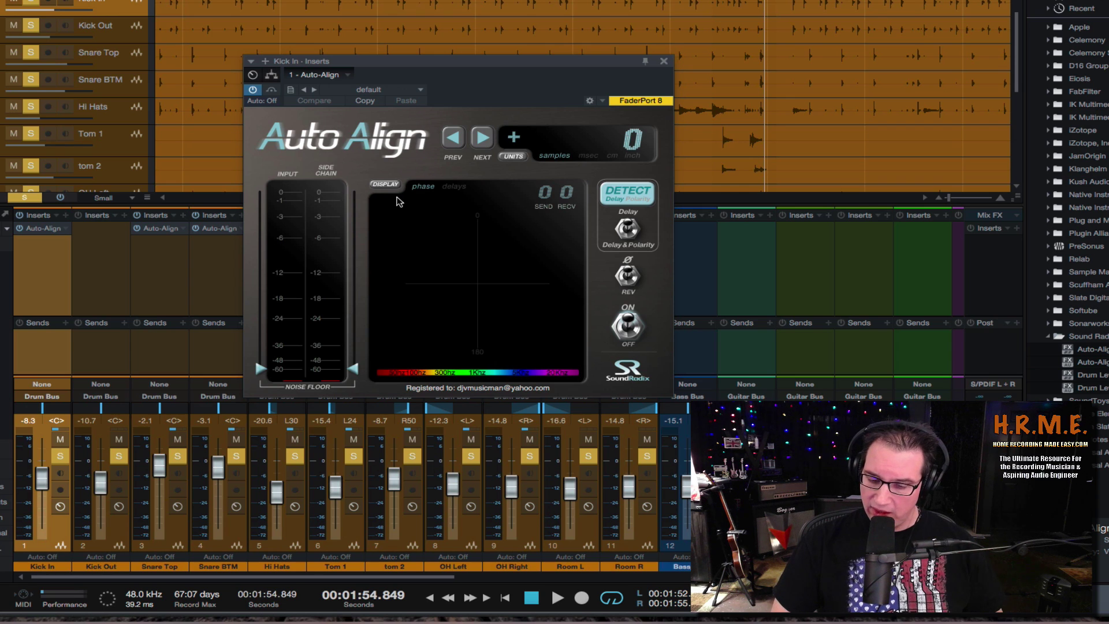
click(542, 197)
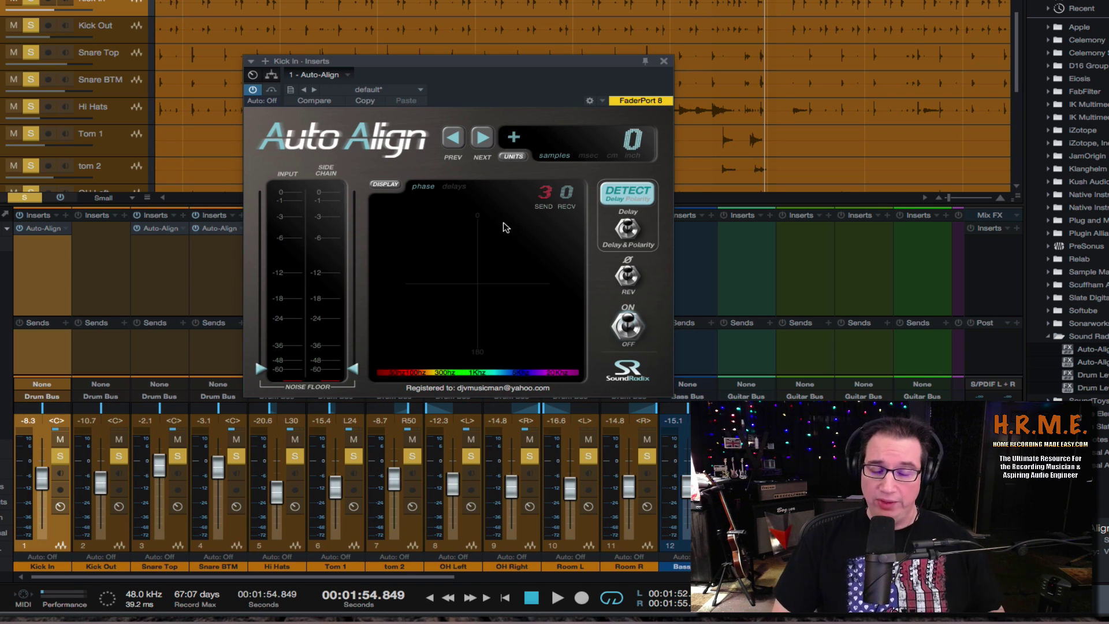
click(637, 238)
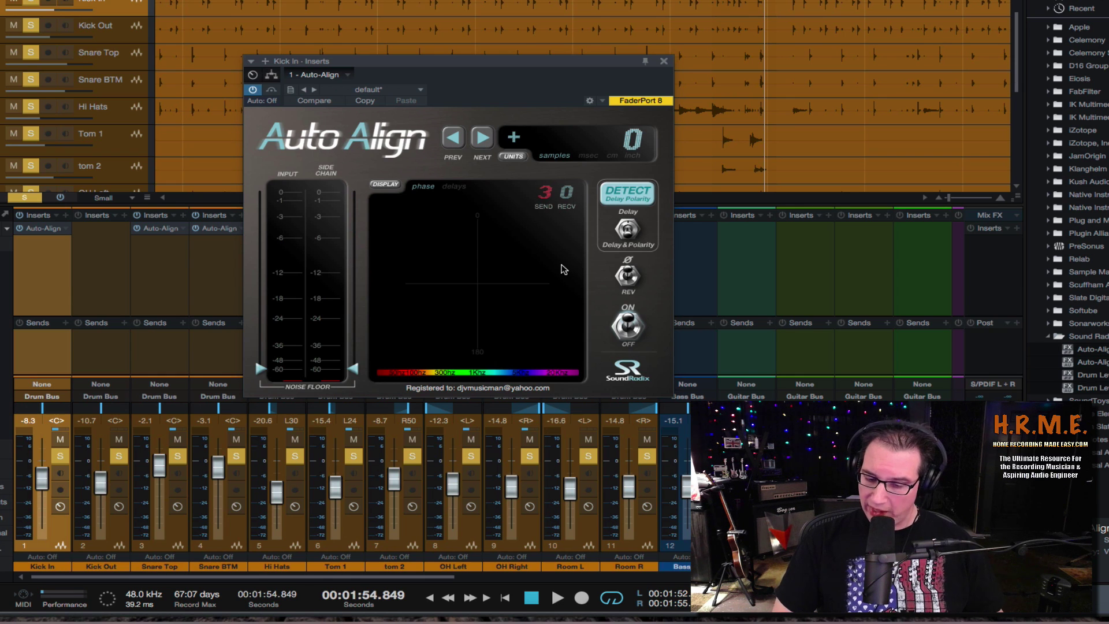
click(567, 195)
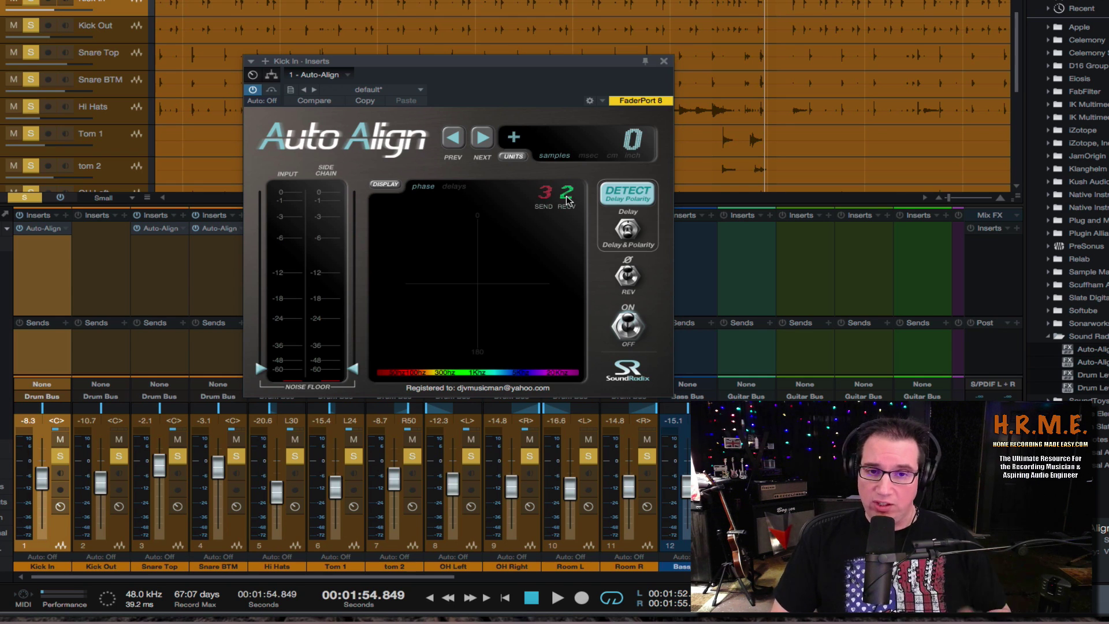
During playback, raise the Kick In Auto-Align noise floors to about -25 dB for input and -24 dB for side-chain
key(space)
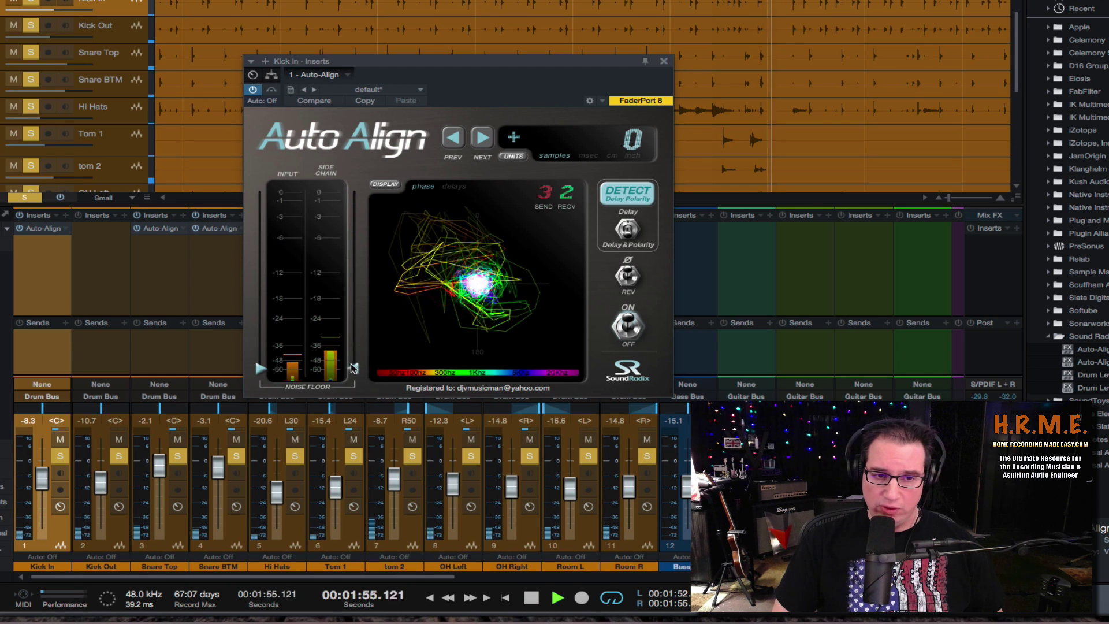
drag(345, 370, 346, 327)
drag(272, 368, 275, 325)
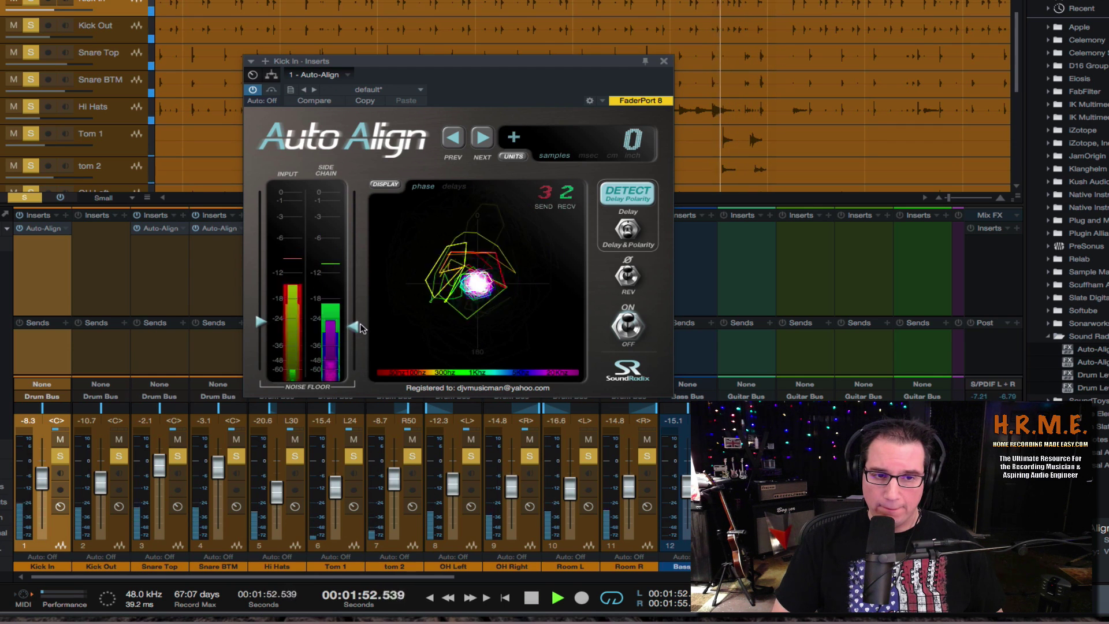
key(space)
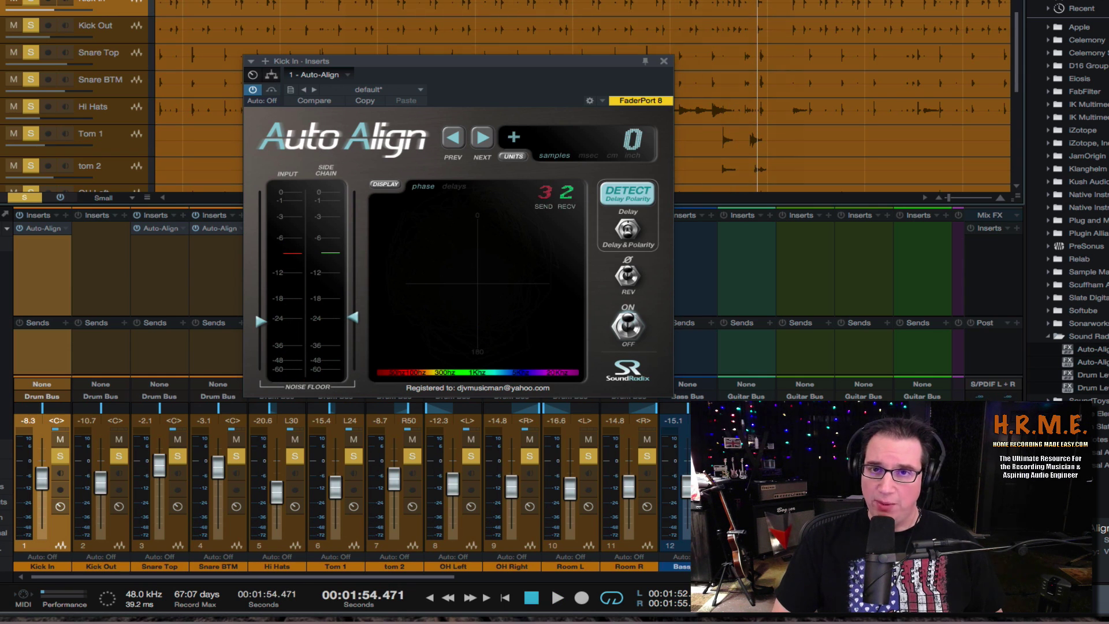
Play the drums, detect the Kick In delay and polarity relative to receive channel 2, stop playback, and close its Auto-Align
key(ctrl+z)
key(space)
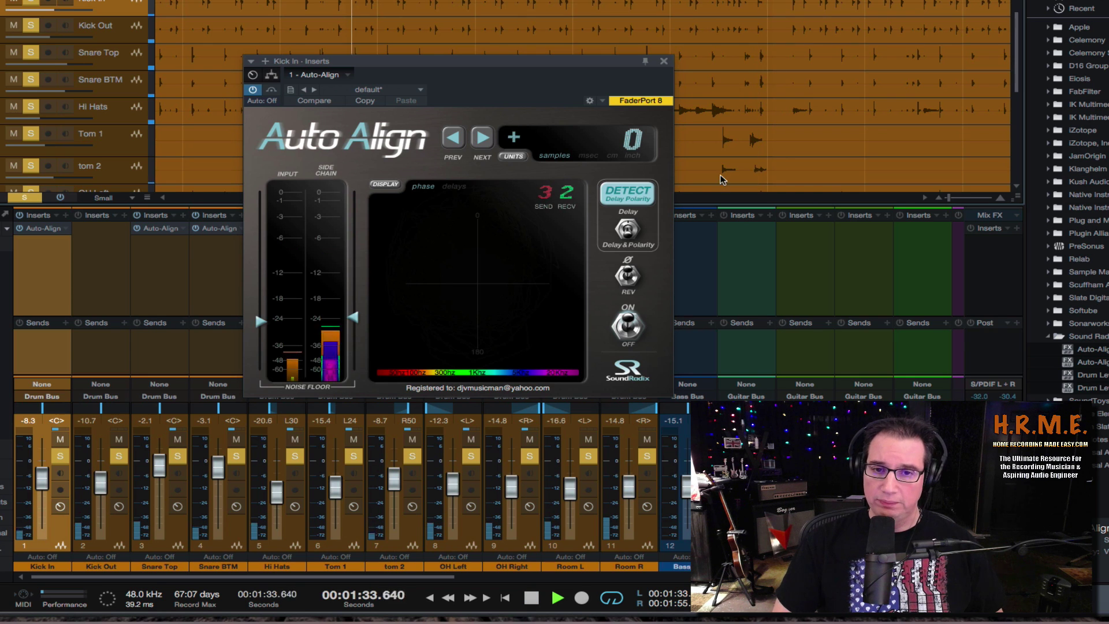
click(634, 196)
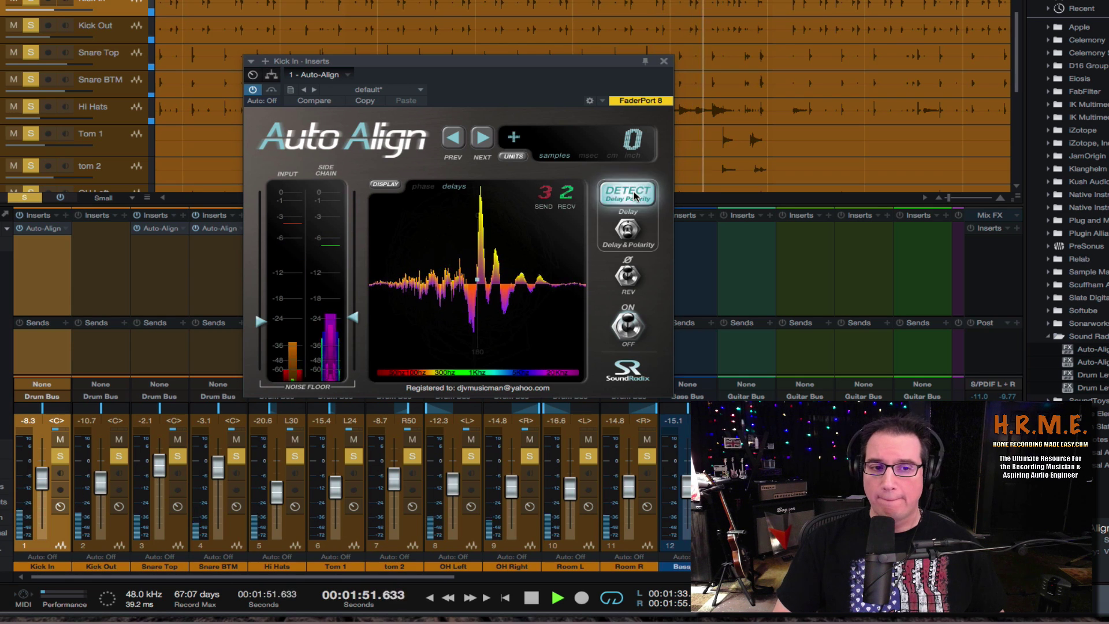
click(633, 195)
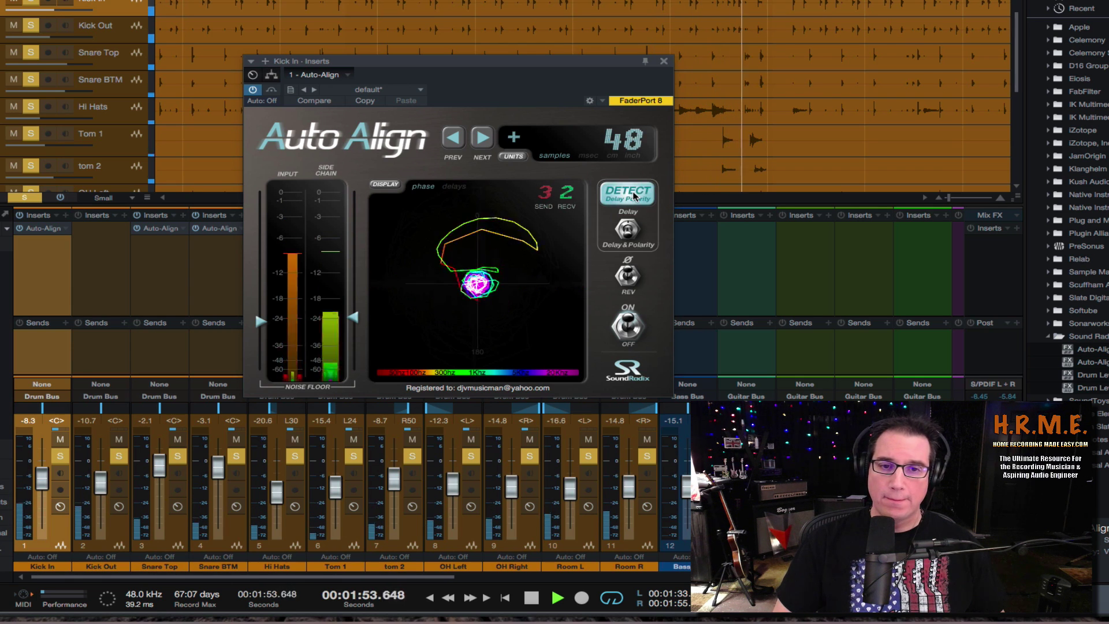
key(space)
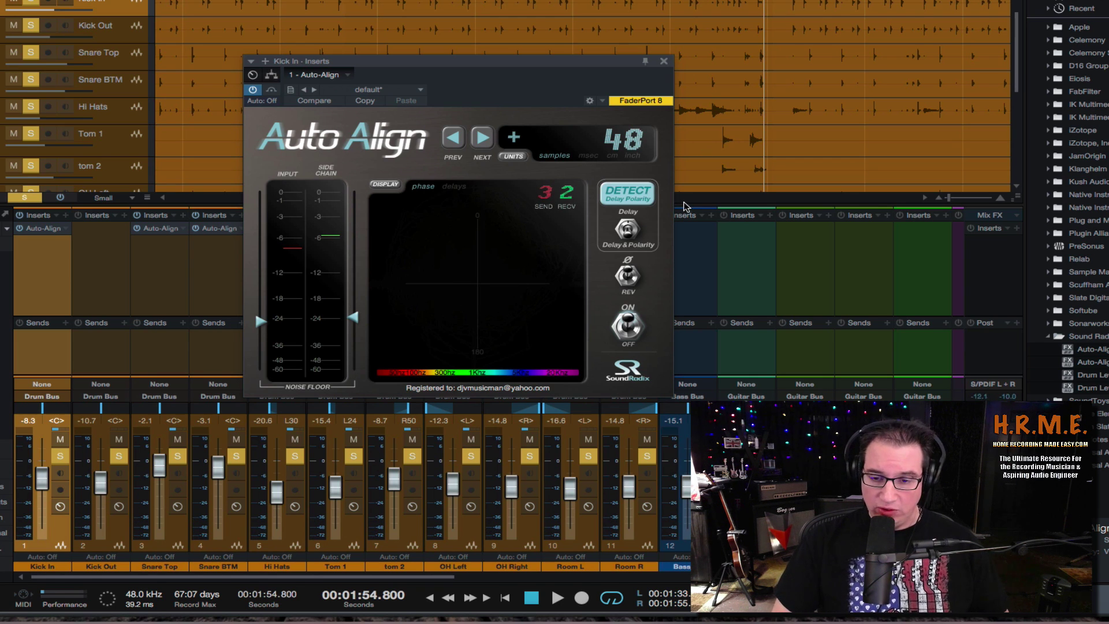
click(662, 62)
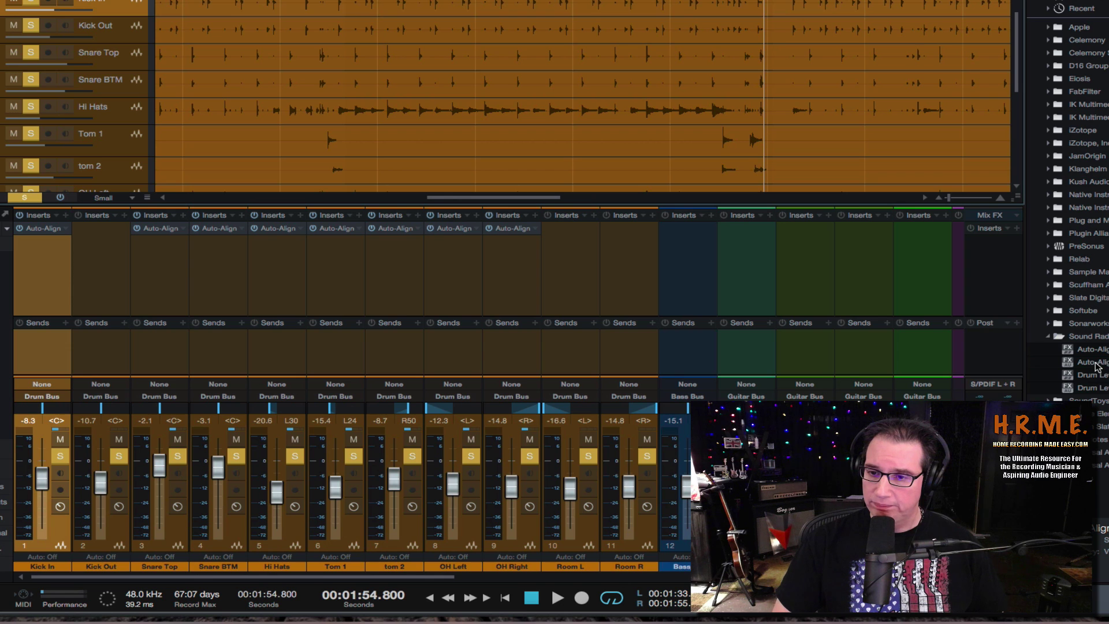
Insert Auto-Align on Kick Out receiving 3, with detection set to Delay & Polarity, and start playback
drag(1091, 352, 95, 254)
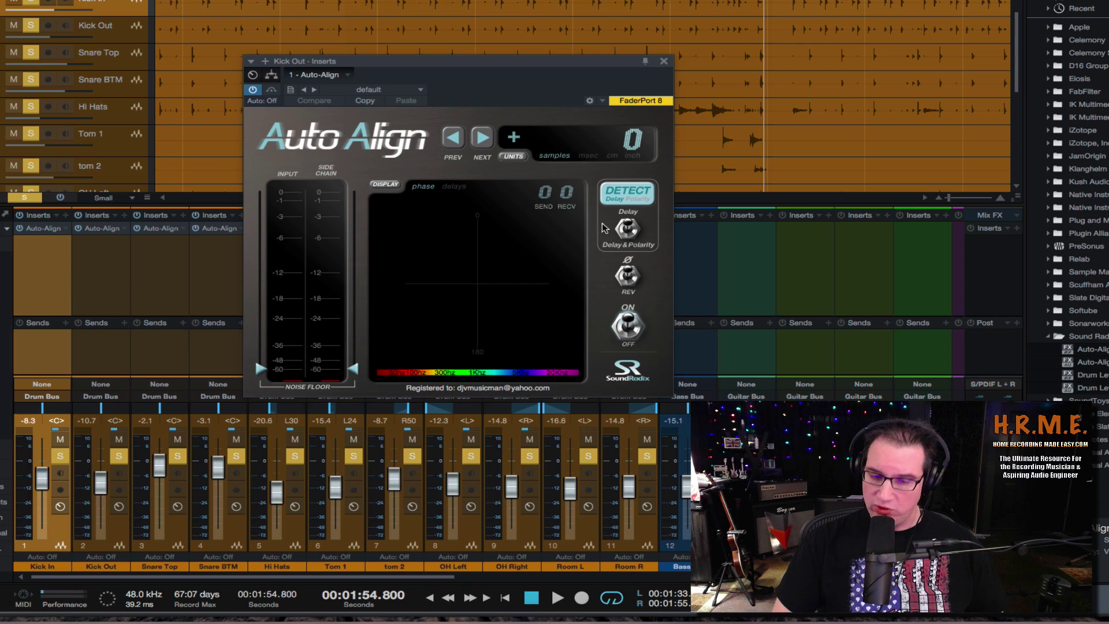
click(568, 196)
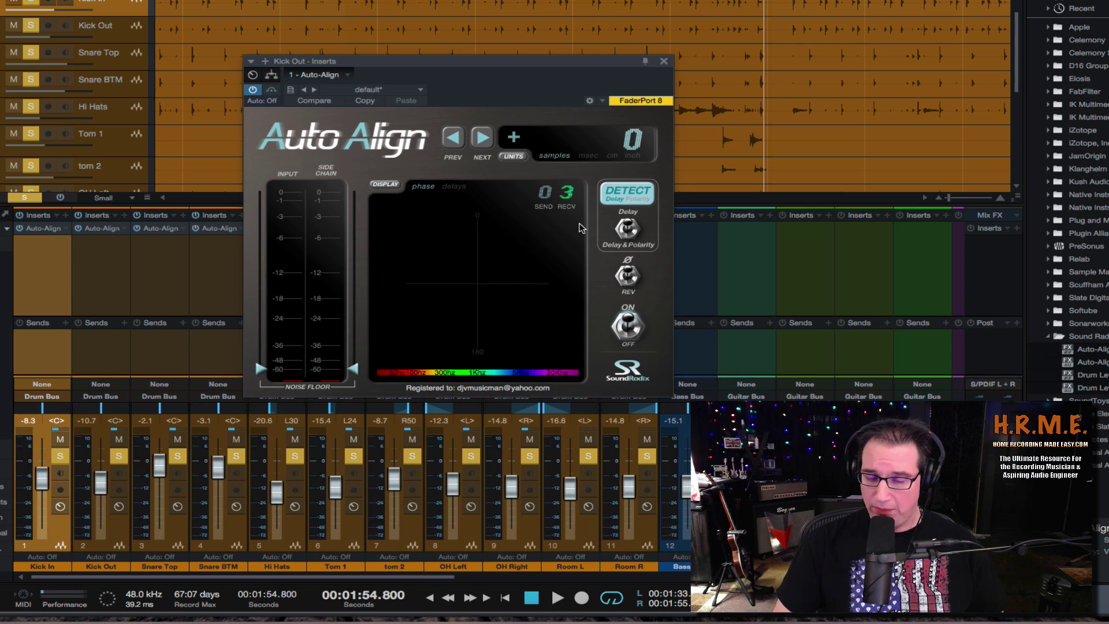
click(626, 230)
key(space)
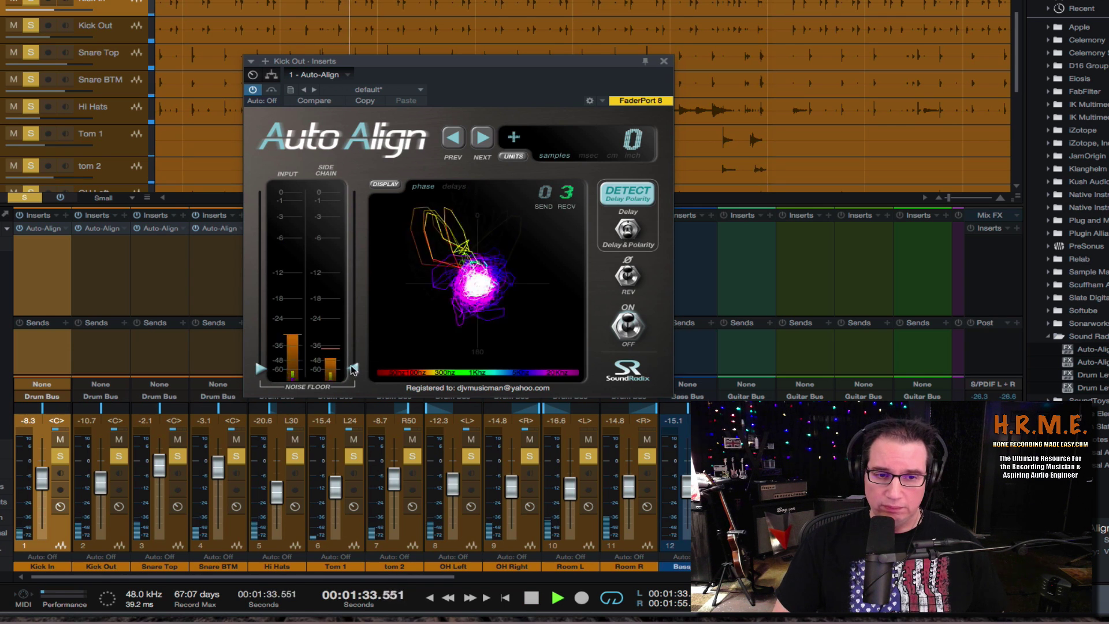
Set Kick Out's noise floors near -25 dB input and -27 dB side-chain, detect its delay and polarity, stop playback, and close Auto-Align
drag(353, 368, 354, 326)
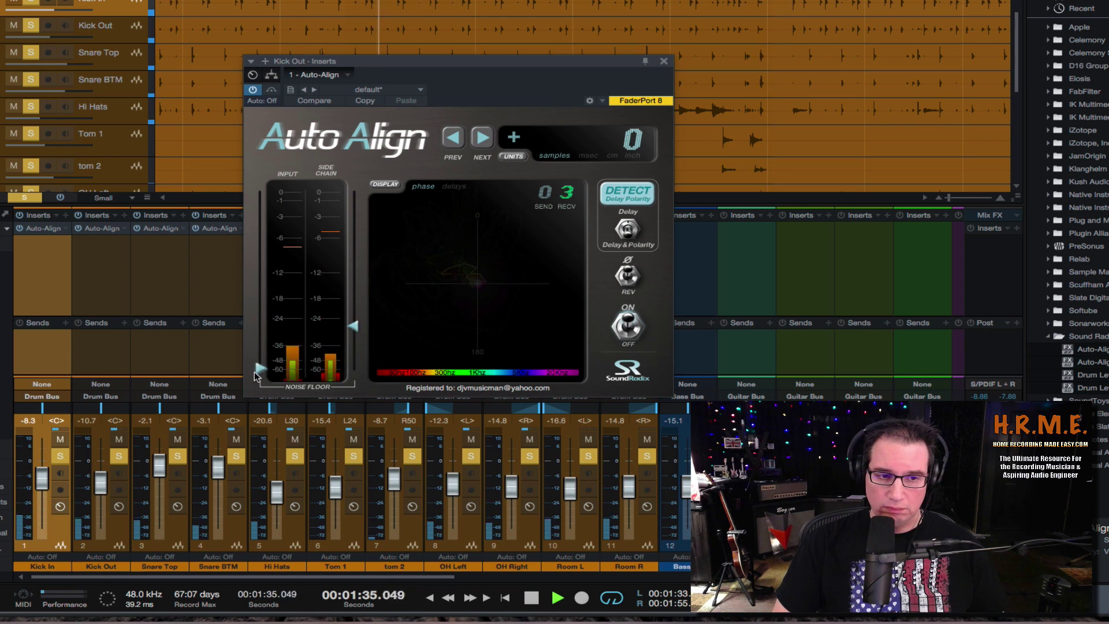
drag(260, 368, 260, 321)
click(638, 194)
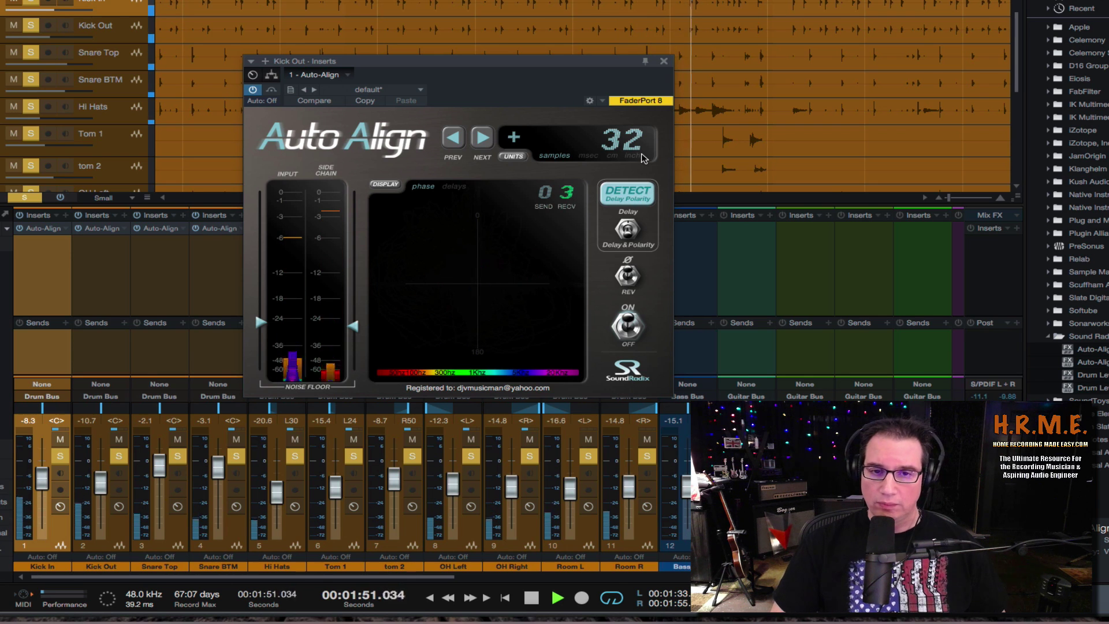
key(space)
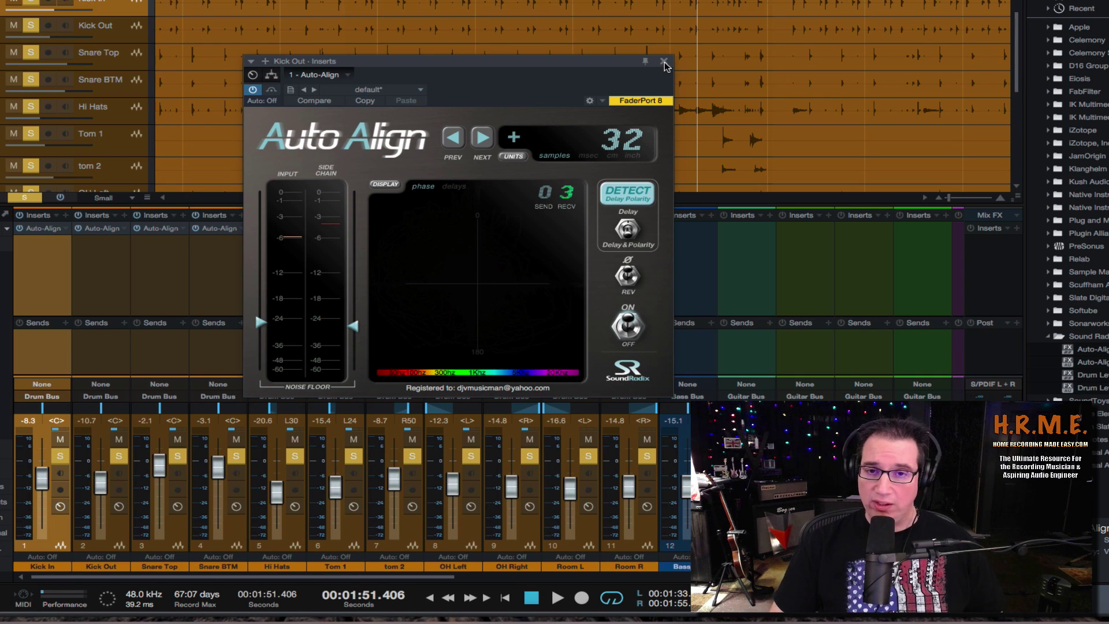
click(663, 62)
Select Room L and Room R, play the drums, and check the Kick In Auto-Align before stopping playback
click(580, 531)
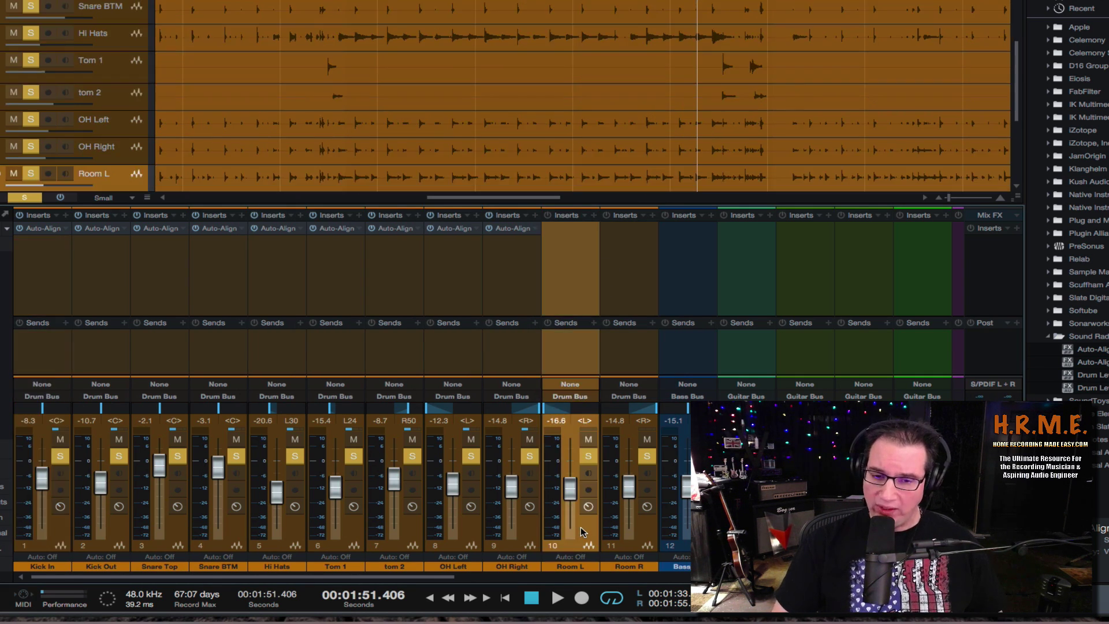
shift+click(637, 536)
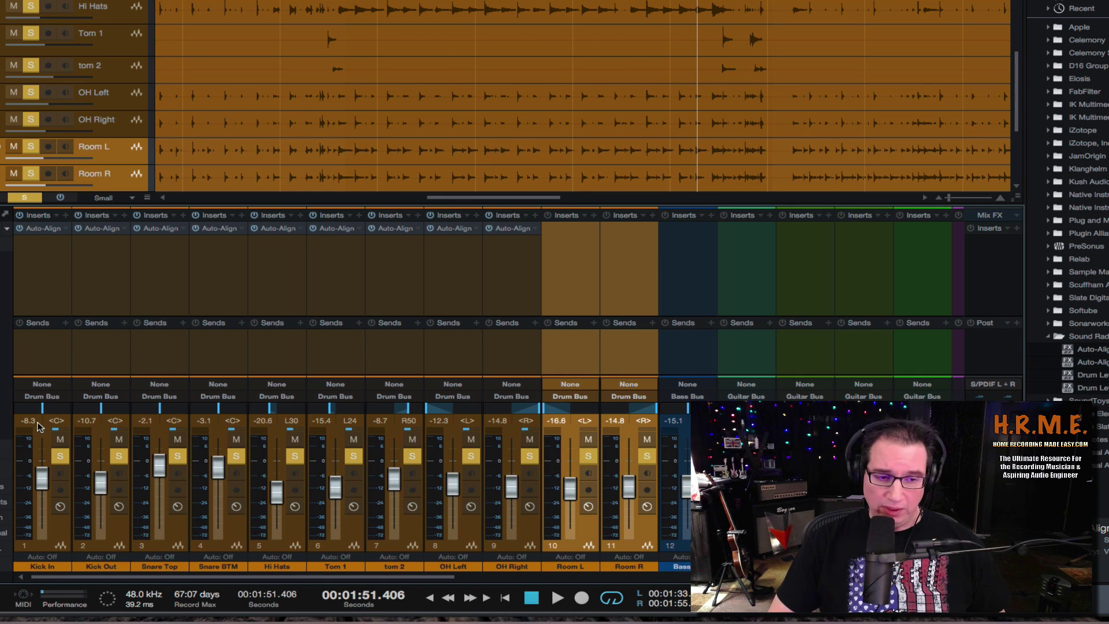
key(space)
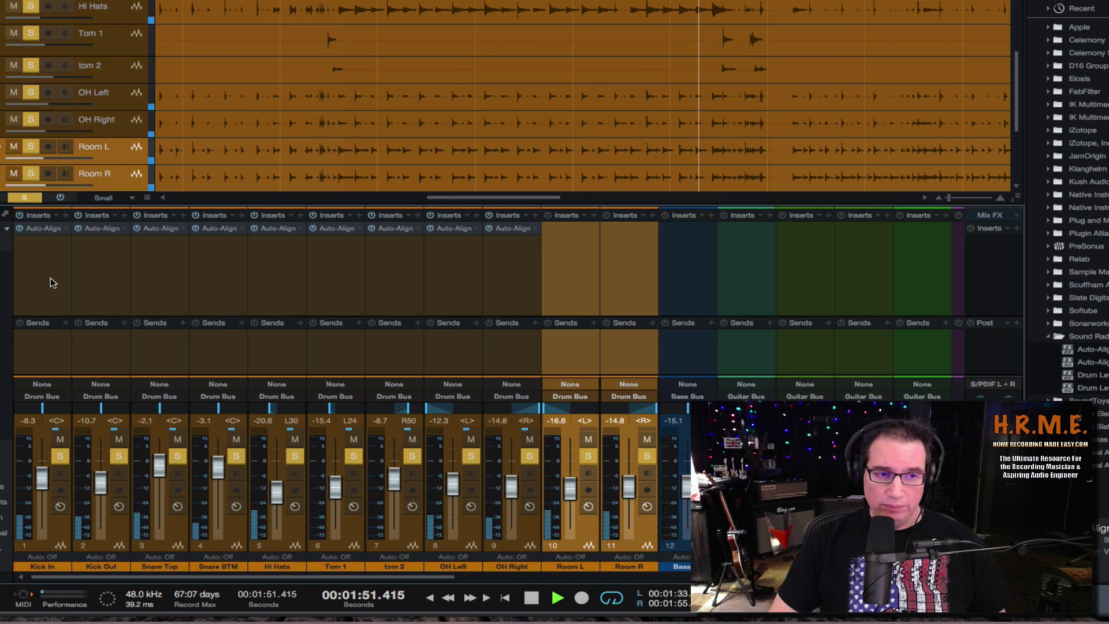
click(43, 227)
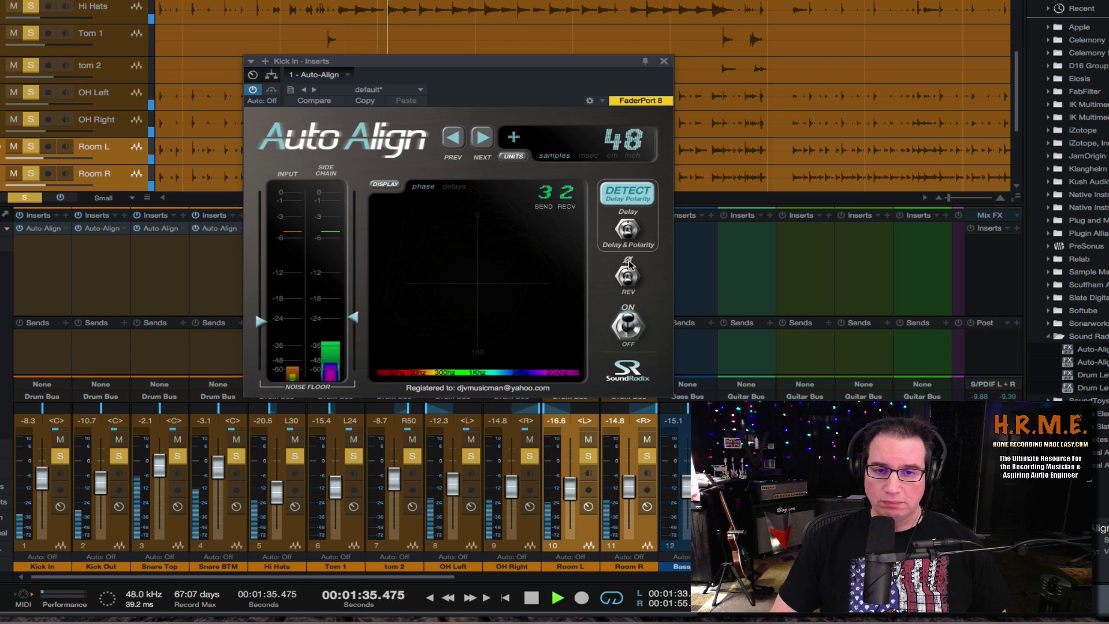
click(663, 61)
key(space)
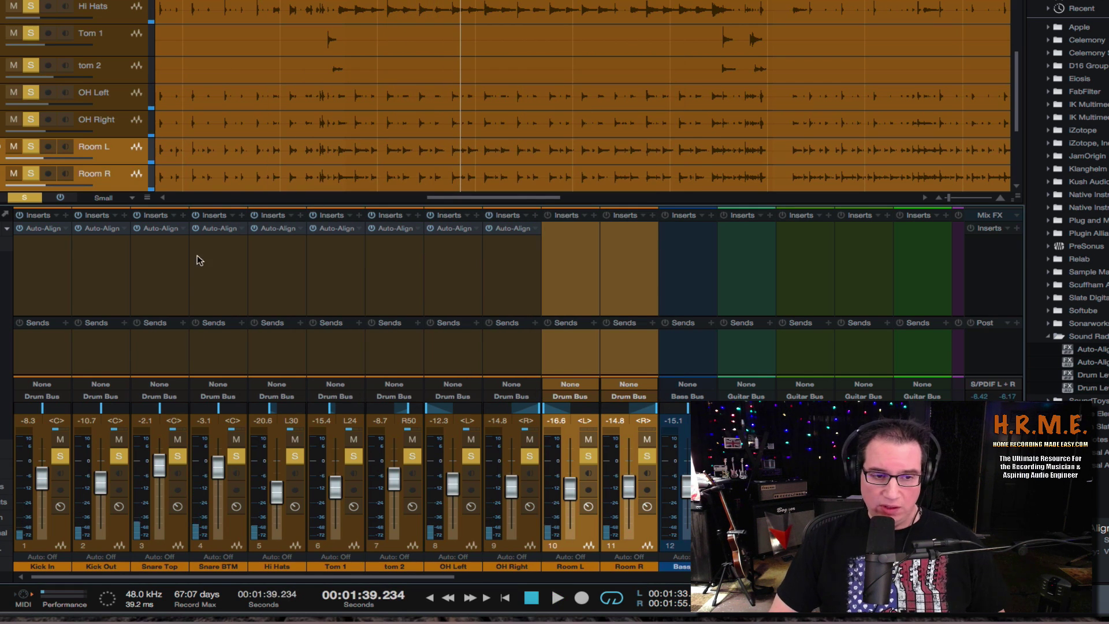
Select all the drum channels from Kick In through OH Right together, leaving out the two room channels
click(58, 542)
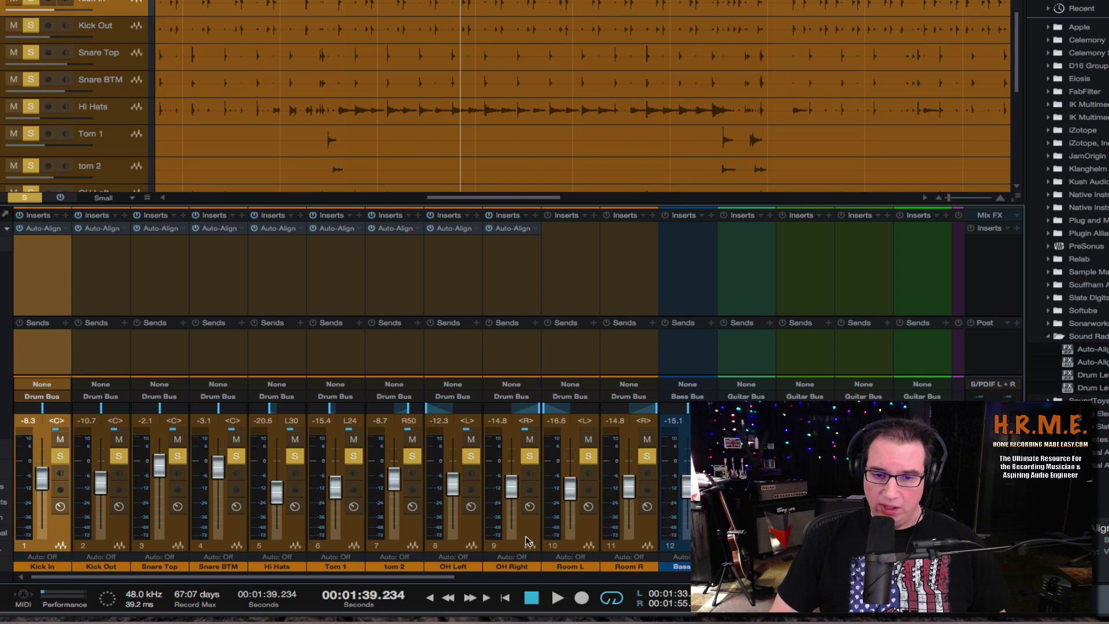
shift+click(524, 537)
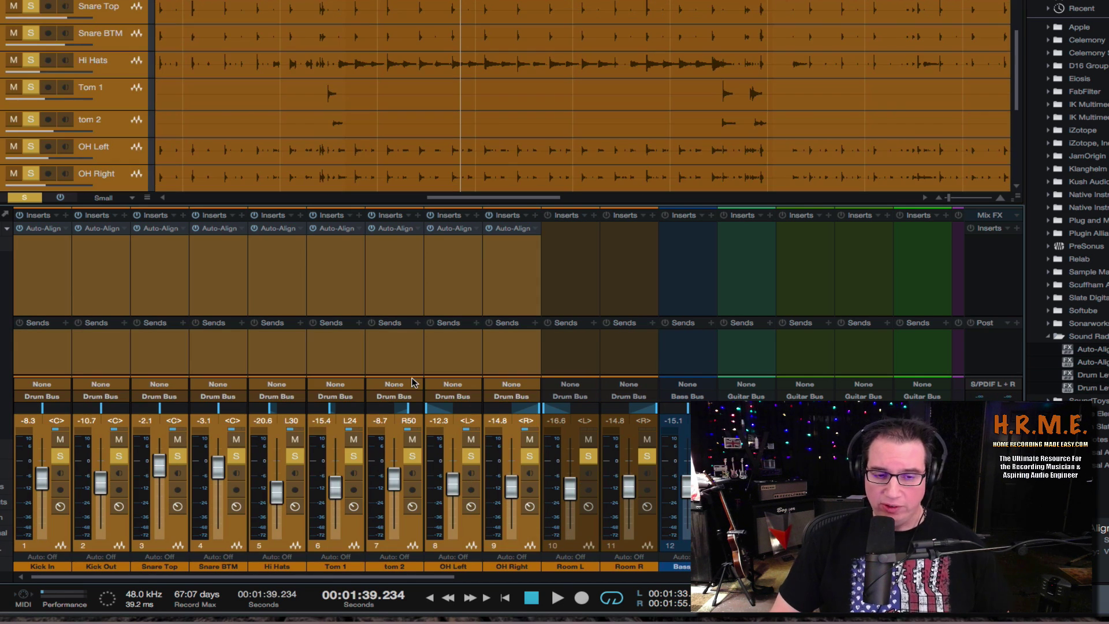
click(23, 217)
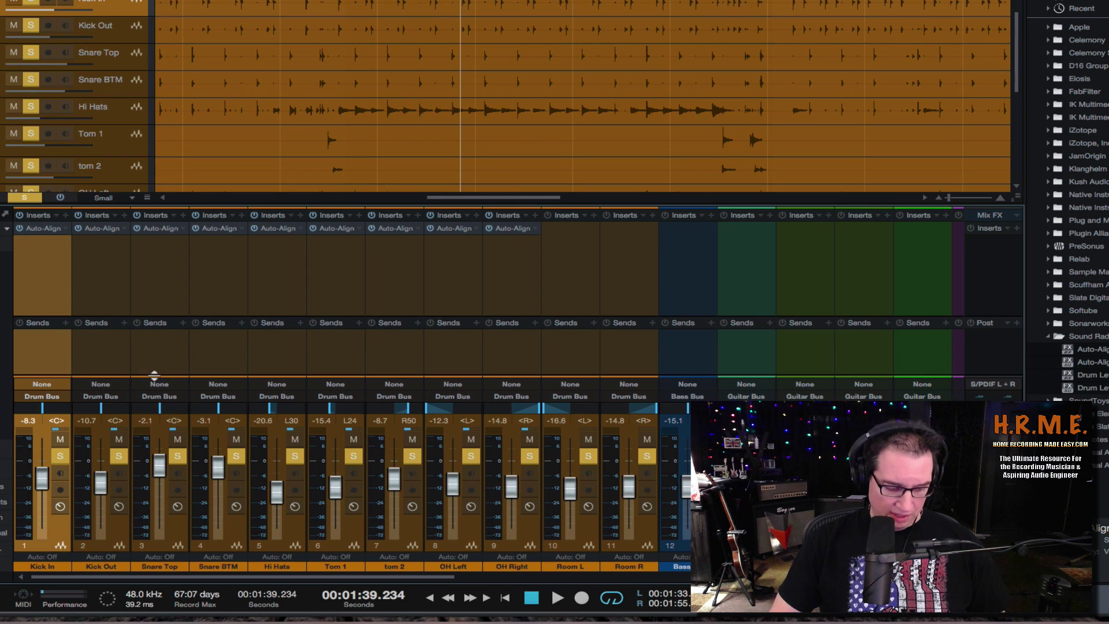
shift+click(110, 543)
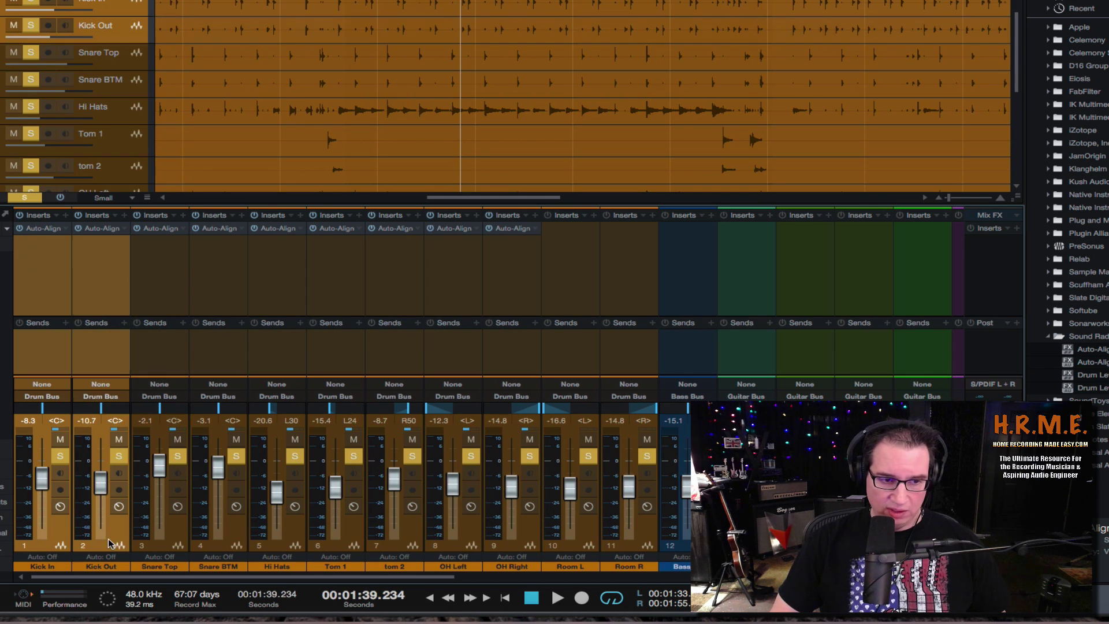
shift+click(157, 539)
shift+click(527, 534)
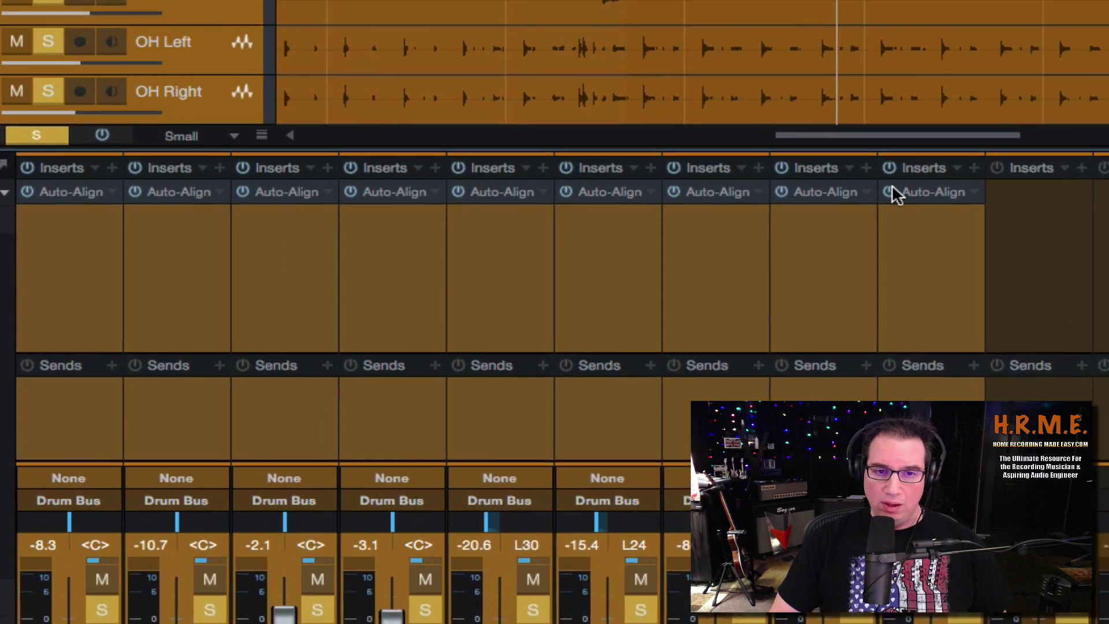
Play the drums and compare them with Auto-Align bypassed and re-enabled across all the selected channels
click(890, 190)
click(989, 183)
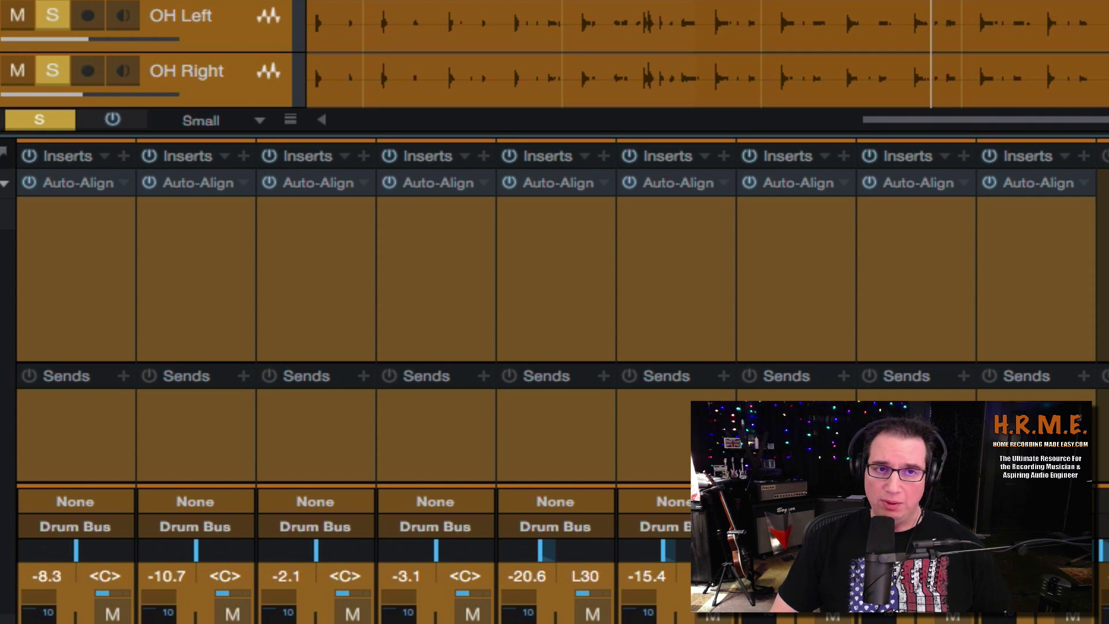
key(space)
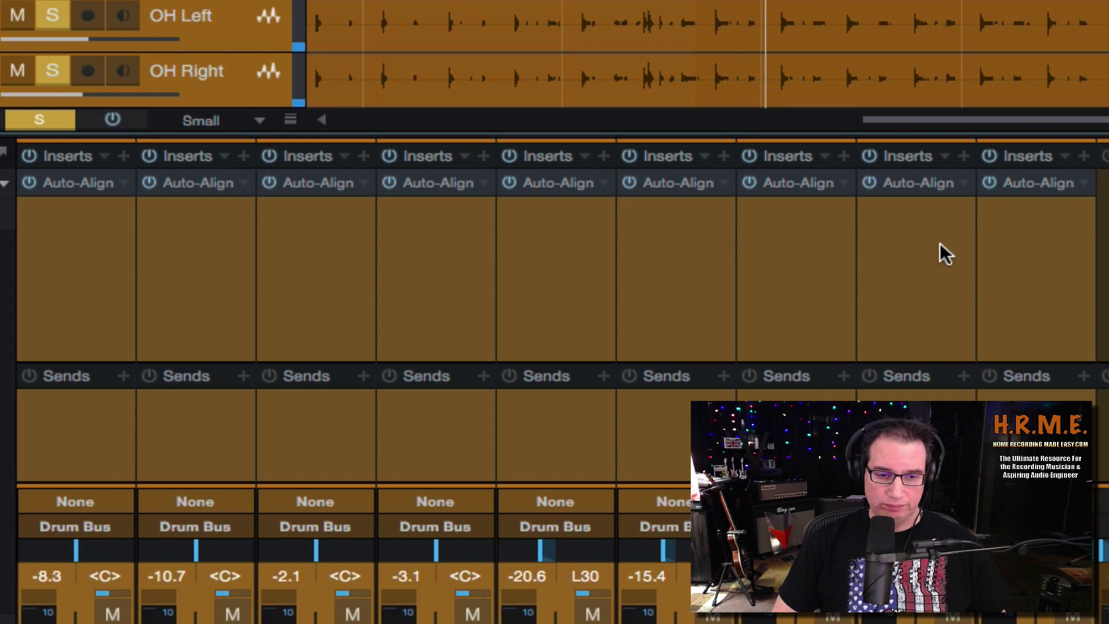
click(989, 183)
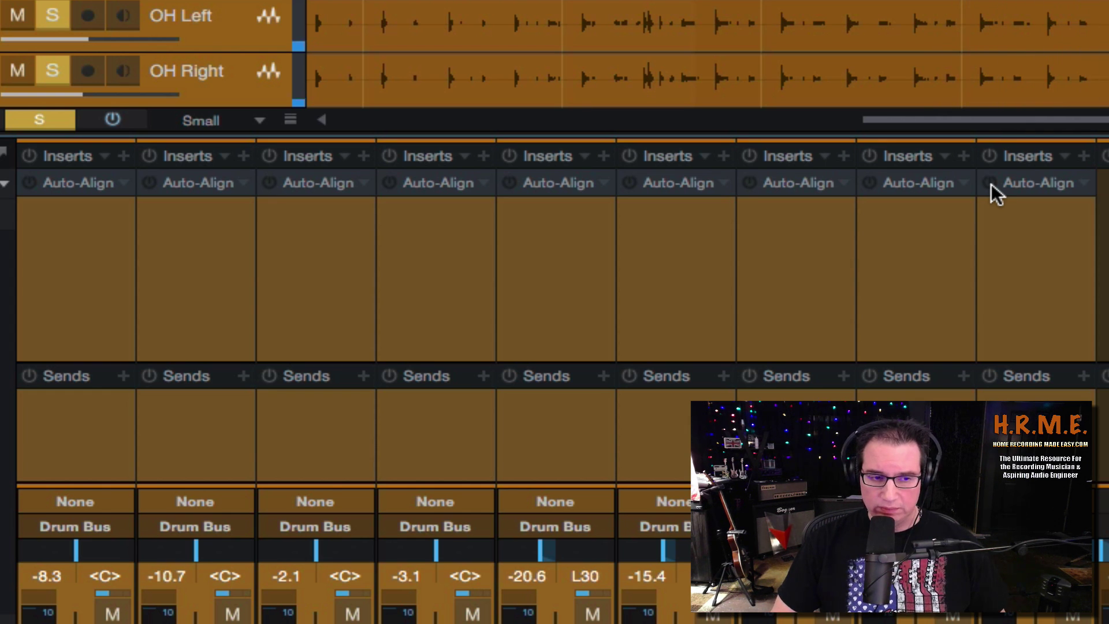
click(991, 183)
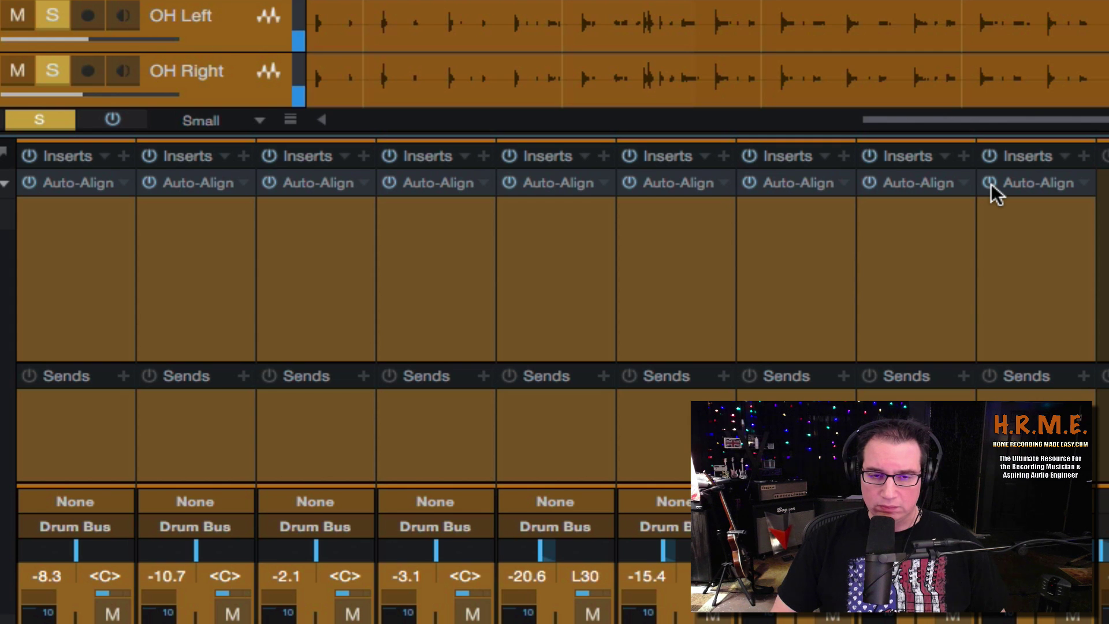